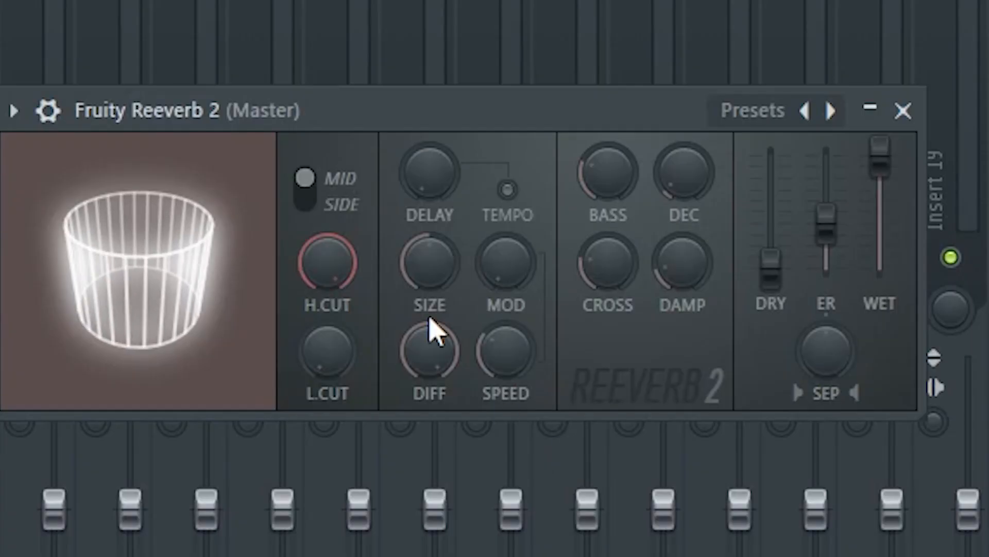
# Increase the room size in Fruity Reeverb 2 and play the pattern while bypassing and re-enabling the reverb.
pyautogui.moveTo(431, 264); pyautogui.dragTo(431, 226)
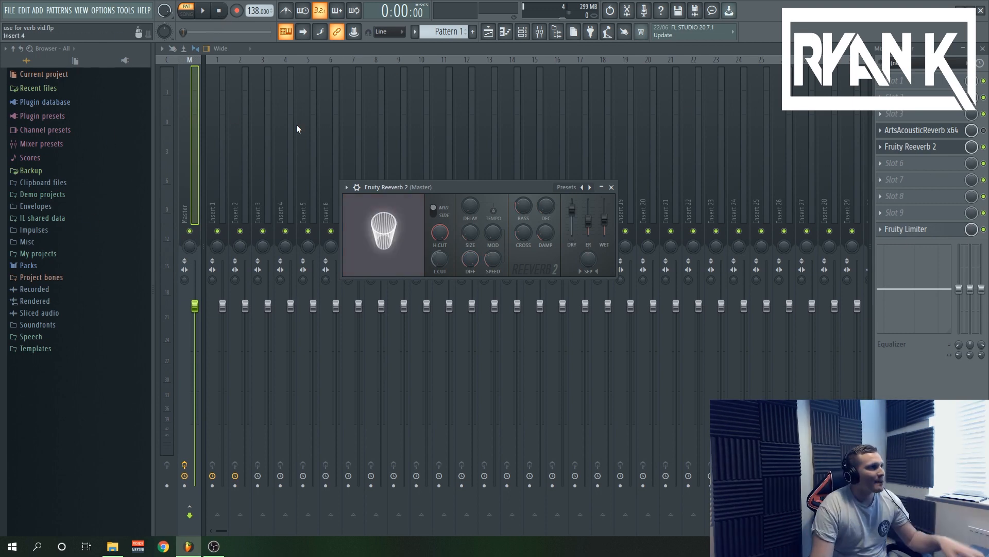
pyautogui.click(205, 12)
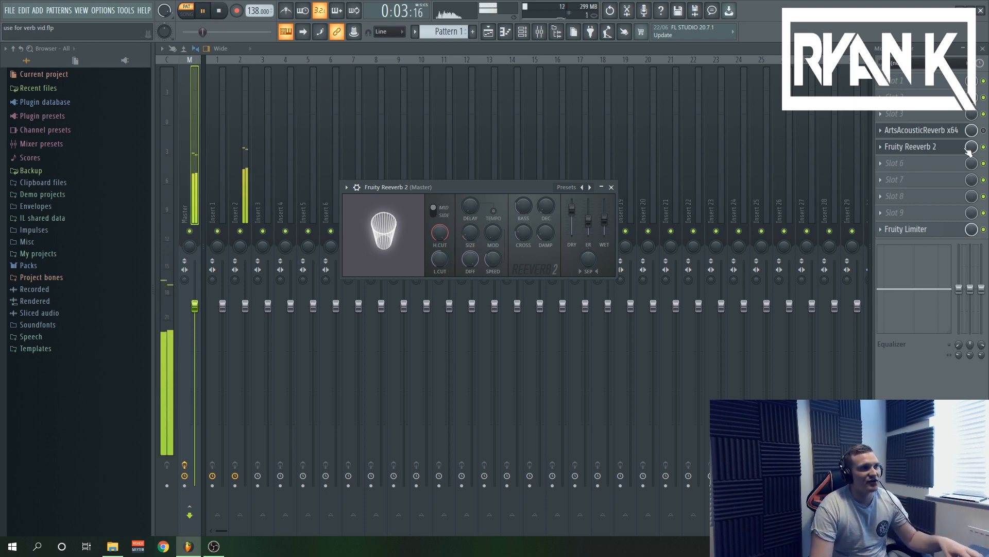
pyautogui.click(943, 148)
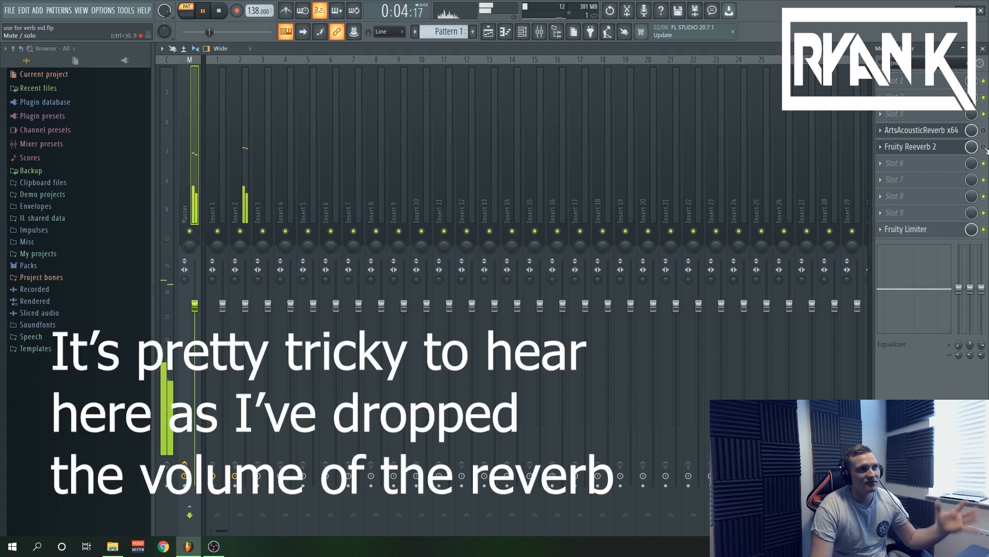
pyautogui.click(943, 148)
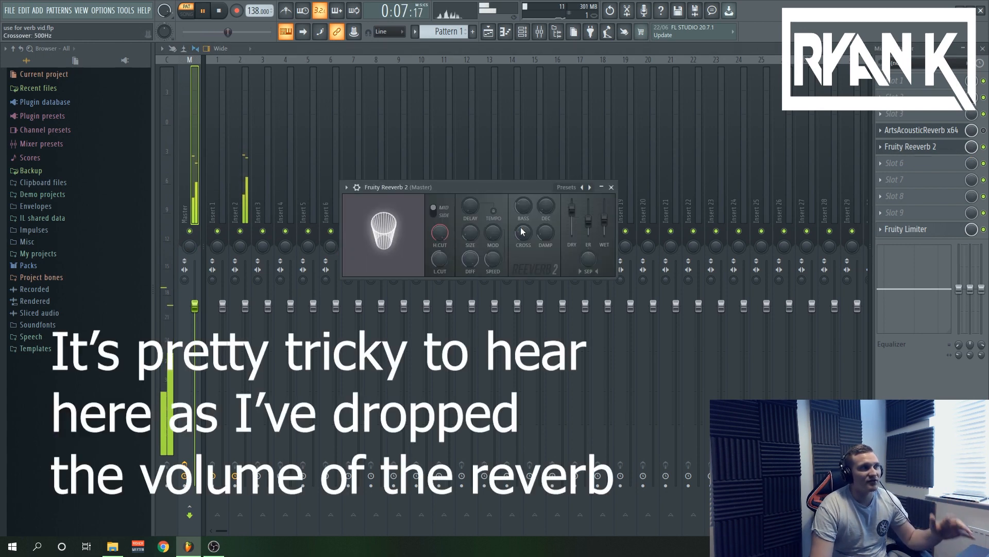
# Set the Fruity Reeverb 2 wet level to 70% and lengthen its decay during playback.
pyautogui.moveTo(603, 233); pyautogui.dragTo(603, 227)
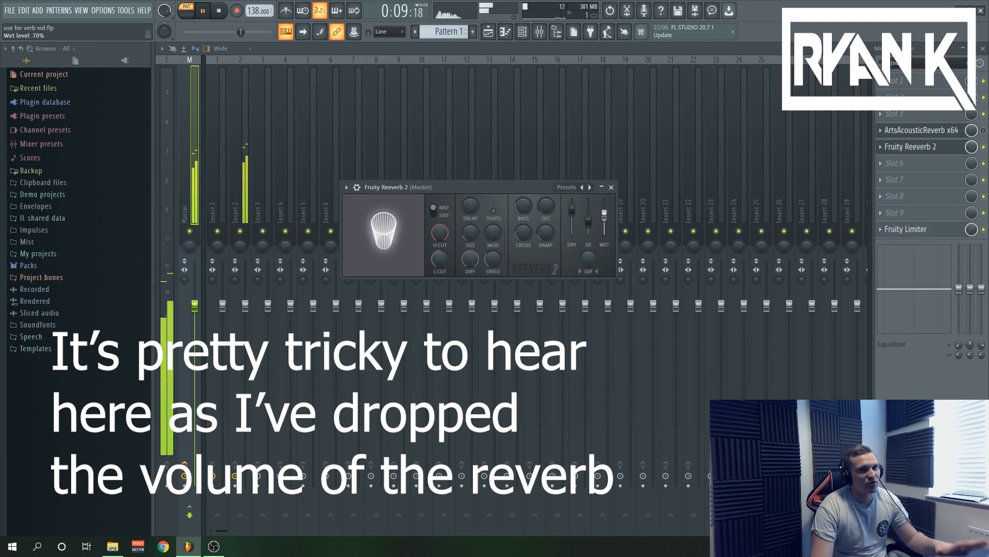
pyautogui.moveTo(545, 209); pyautogui.dragTo(545, 196)
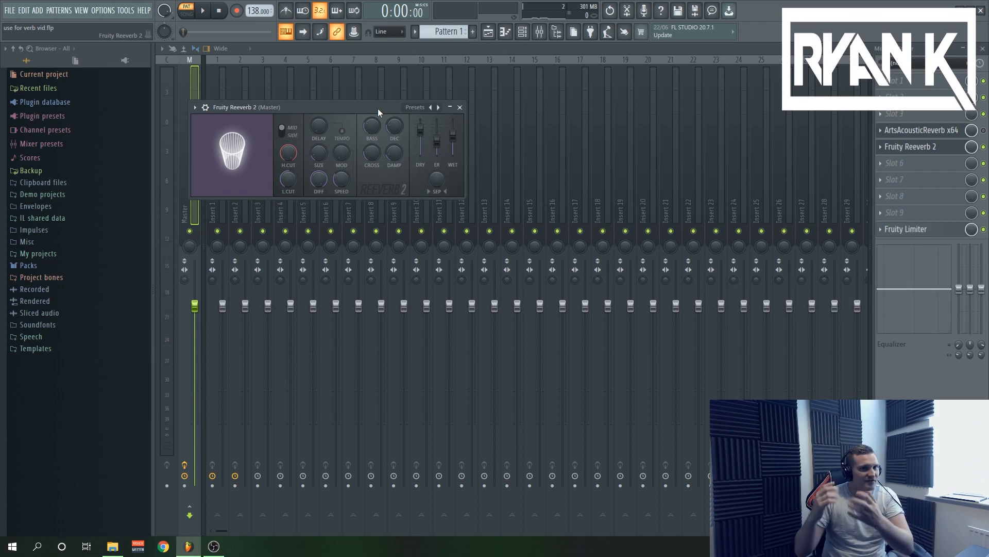
# Set the Fruity Reeverb 2 predelay to 656 ms and audition it with a short playback.
pyautogui.moveTo(379, 108); pyautogui.dragTo(498, 211)
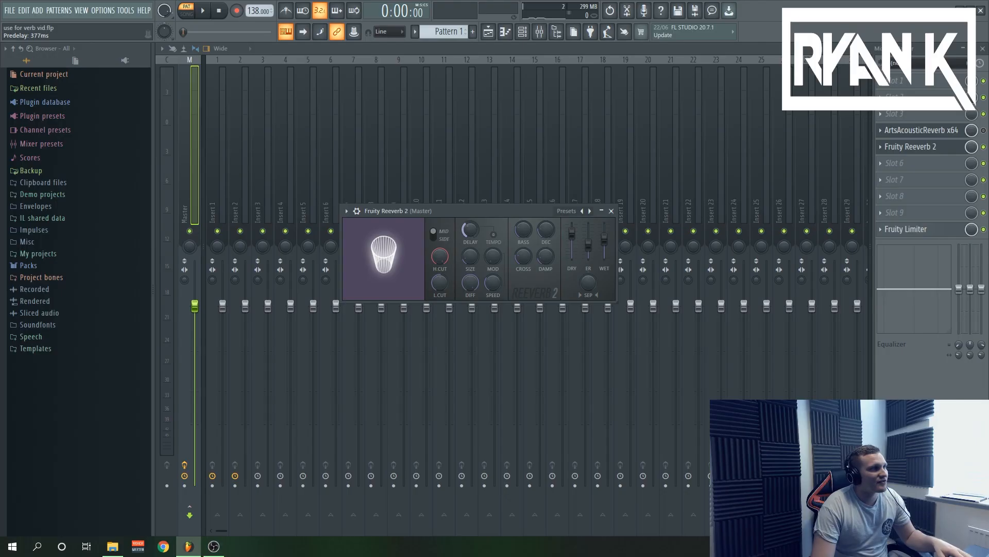
pyautogui.moveTo(469, 229); pyautogui.dragTo(472, 235)
pyautogui.click(206, 11)
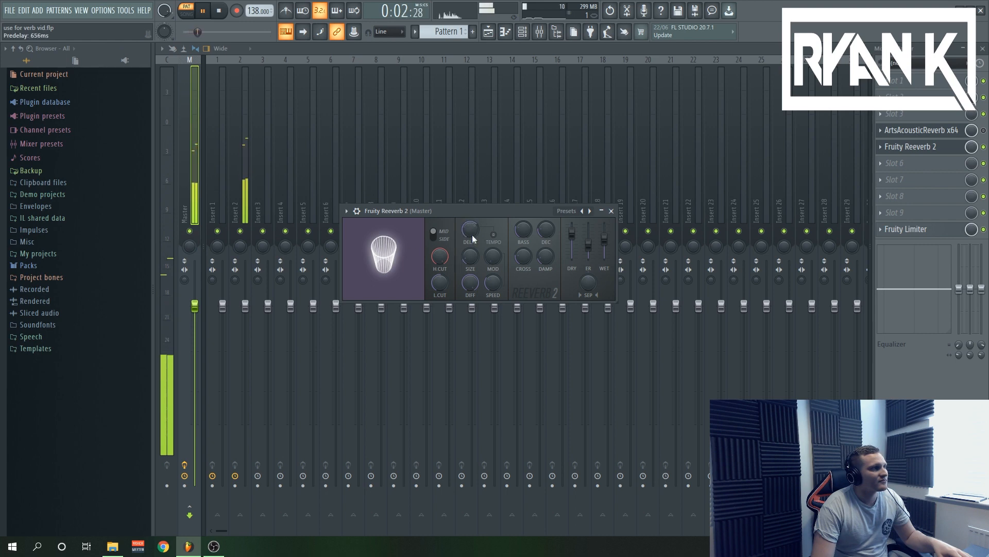
pyautogui.click(219, 10)
# Open ArtsAcousticReverb on the master track and set its decay to 30.016 s.
pyautogui.click(912, 130)
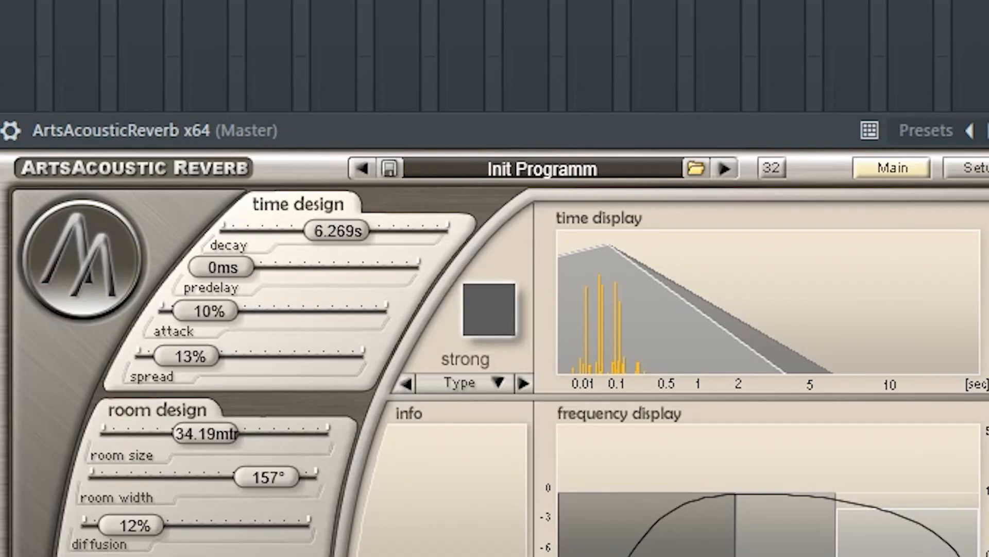
pyautogui.moveTo(344, 239)
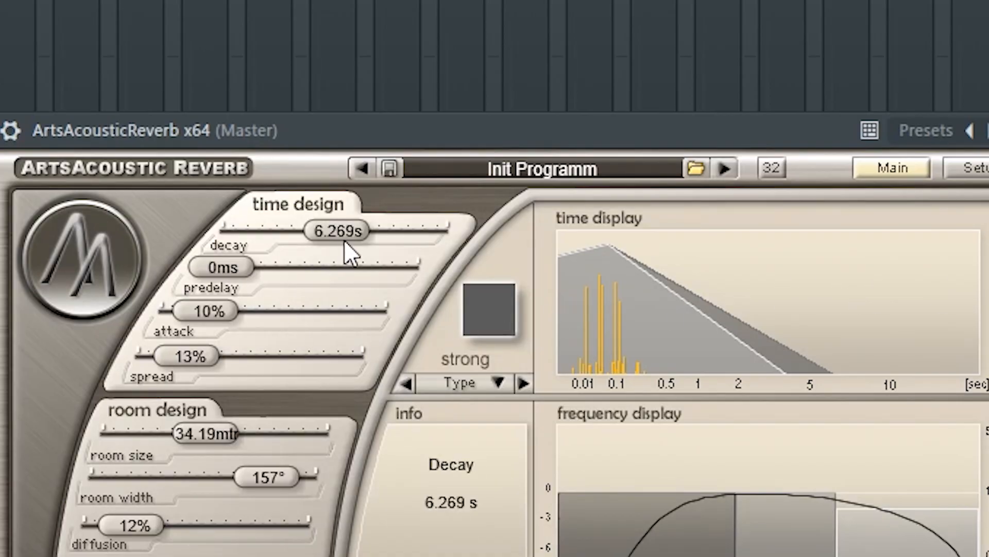
pyautogui.moveTo(348, 239); pyautogui.dragTo(409, 257)
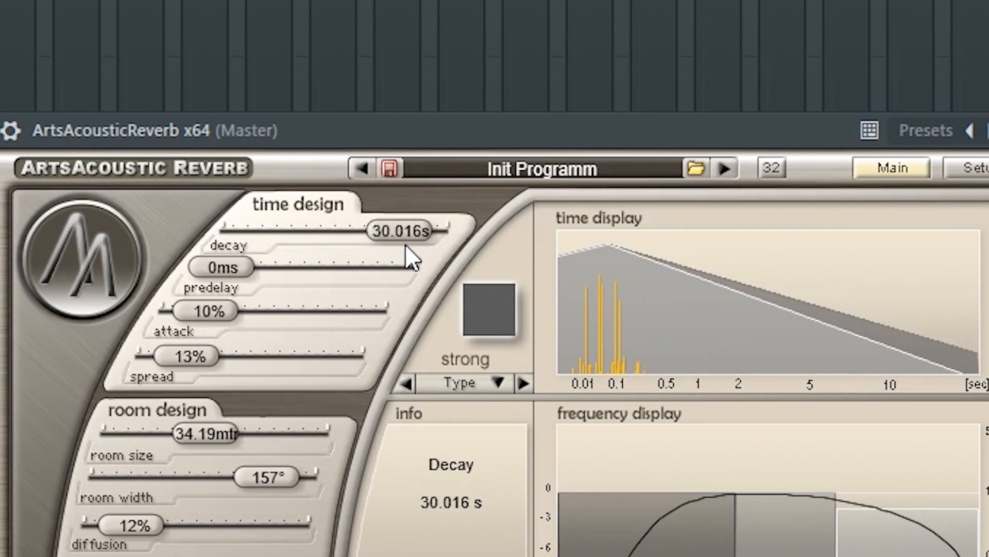
# Set the ArtsAcousticReverb predelay to 75 ms and raise the attack toward its maximum.
pyautogui.moveTo(850, 328)
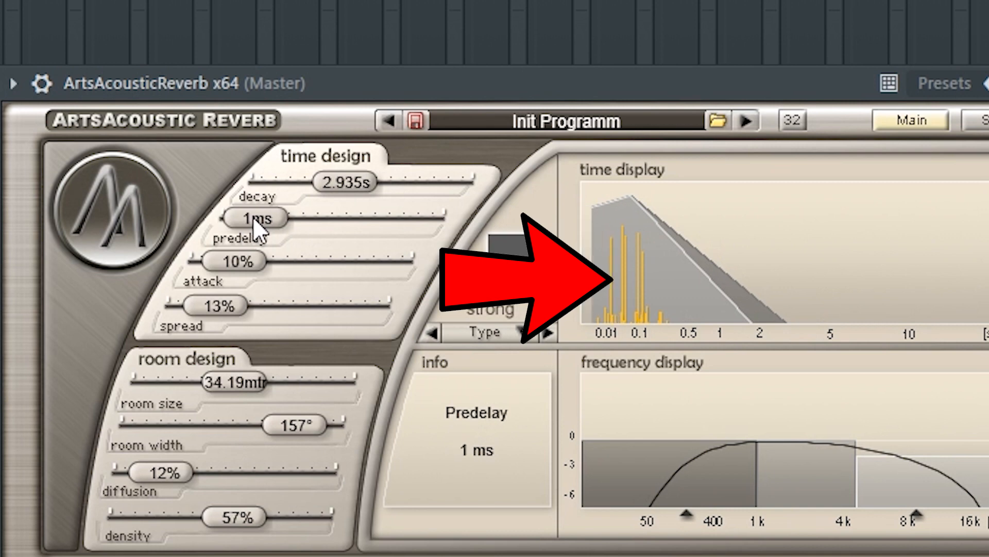
pyautogui.moveTo(252, 217); pyautogui.dragTo(239, 241)
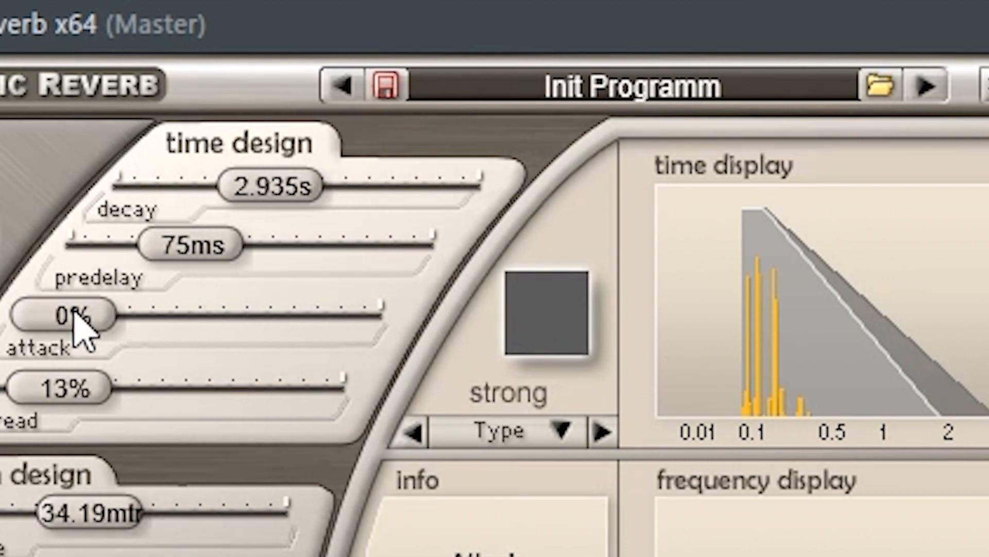
pyautogui.moveTo(81, 315); pyautogui.dragTo(382, 315)
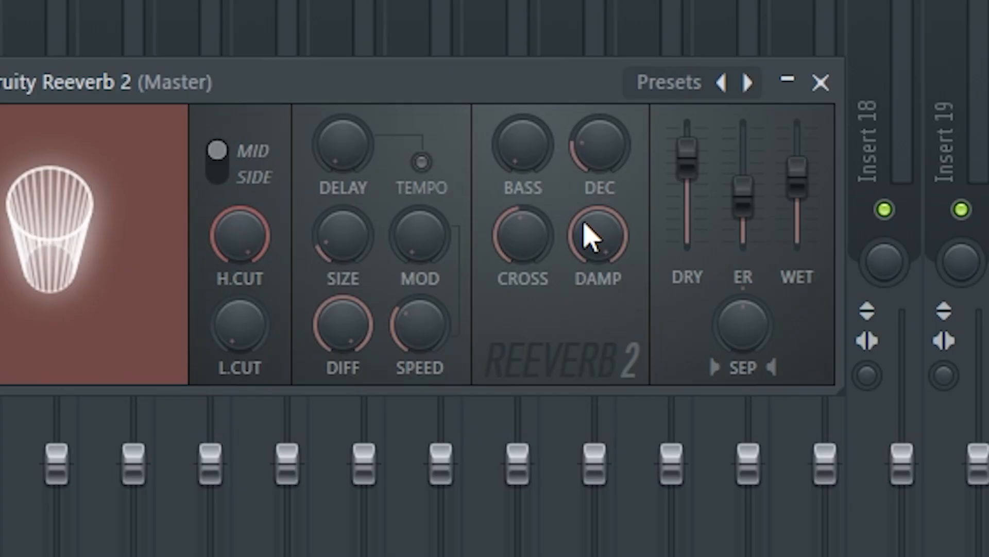
# In Fruity Reeverb 2, sweep the high damping up to 15.7 kHz and back down, and raise the bass multiplier.
pyautogui.moveTo(517, 238); pyautogui.dragTo(516, 227)
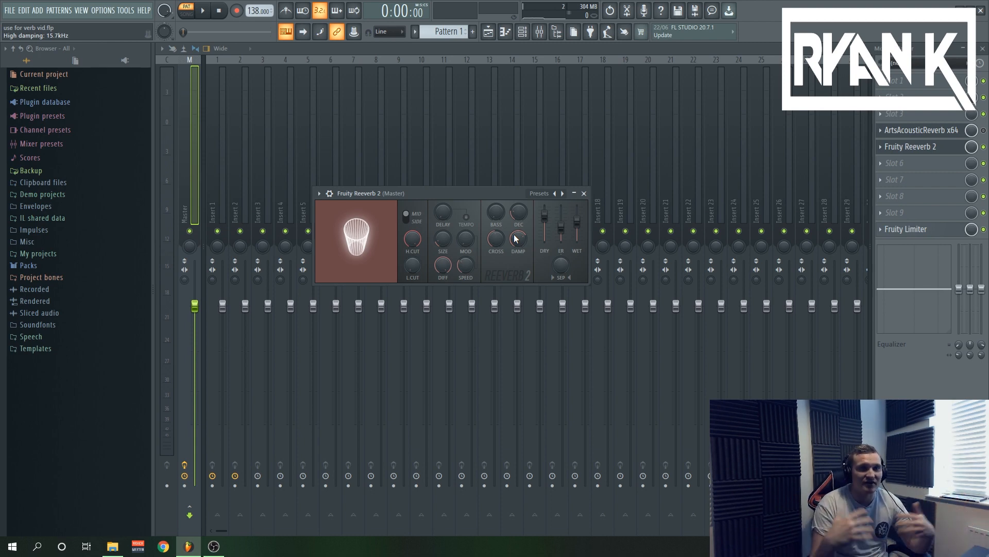
pyautogui.moveTo(515, 238); pyautogui.dragTo(543, 278)
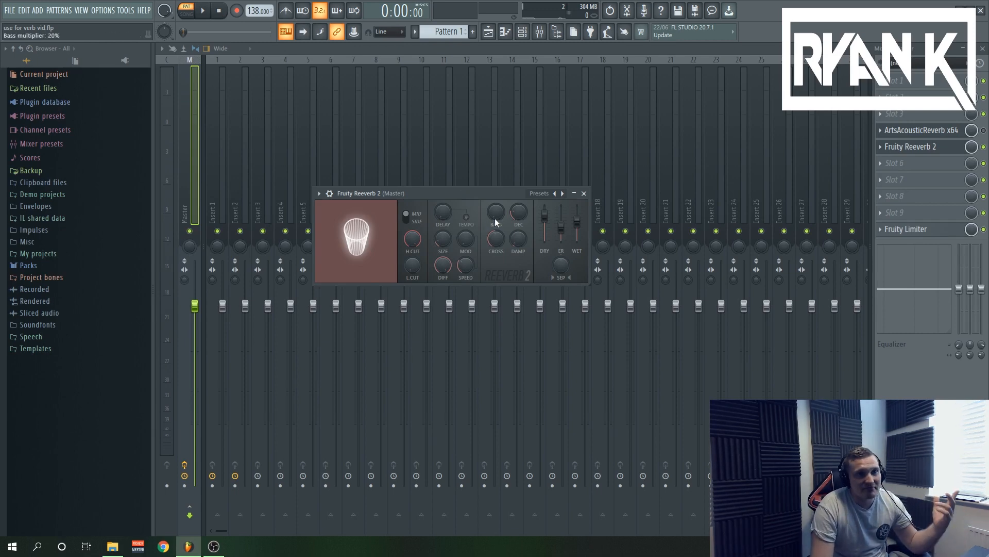
pyautogui.moveTo(495, 218); pyautogui.dragTo(496, 212)
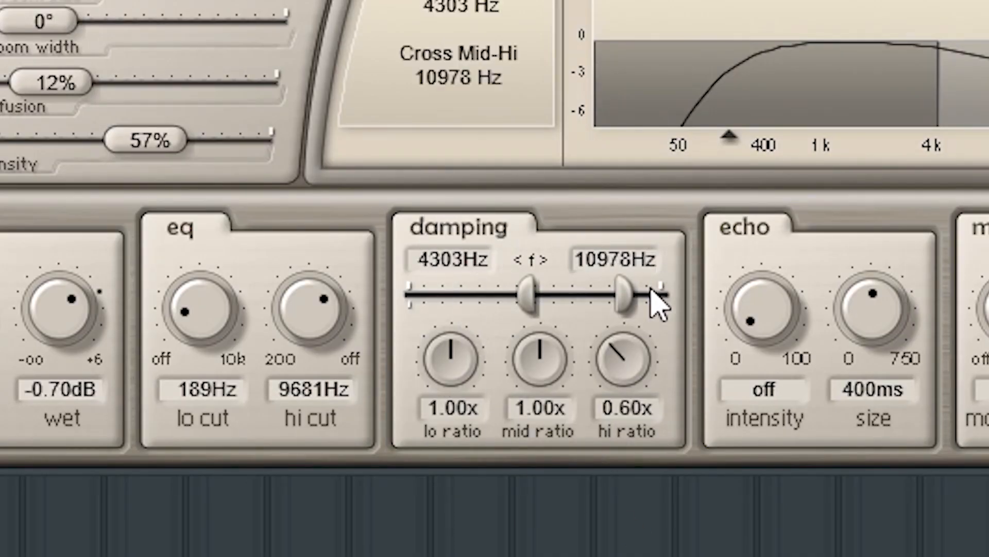
# Set the ArtsAcousticReverb damping crossovers to 20 Hz for low-mid and 16000 Hz for mid-high.
pyautogui.moveTo(633, 304); pyautogui.dragTo(666, 310)
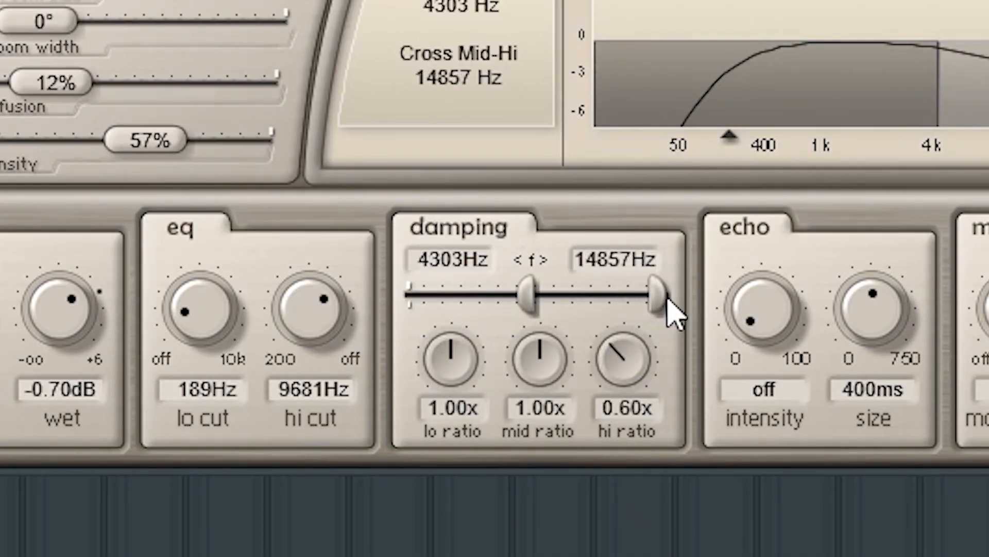
pyautogui.moveTo(536, 312); pyautogui.dragTo(365, 314)
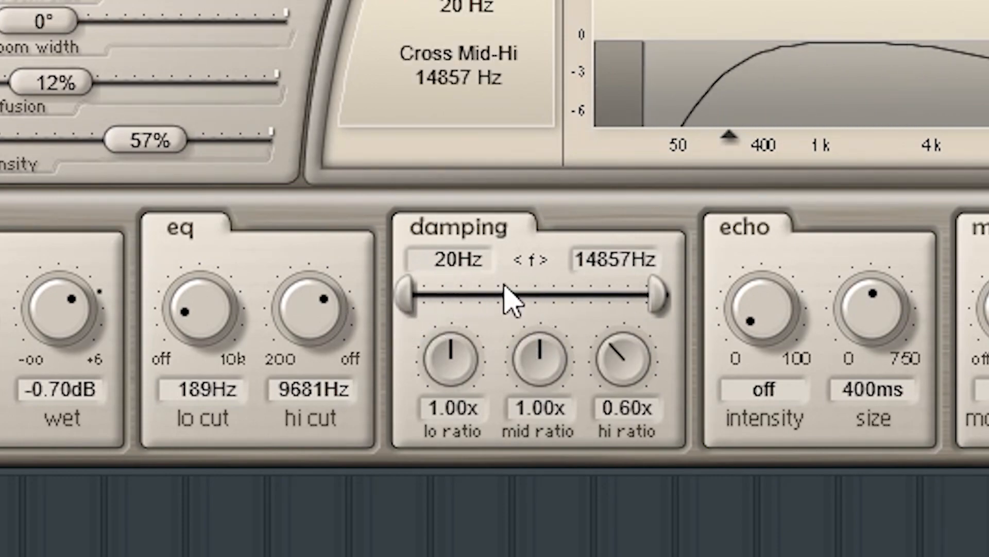
pyautogui.moveTo(659, 297); pyautogui.dragTo(722, 294)
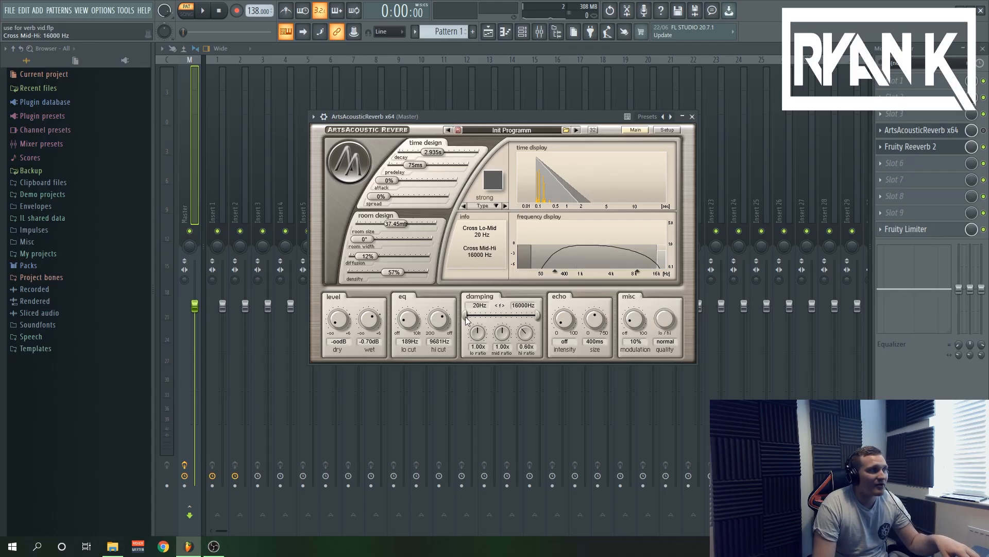
pyautogui.moveTo(468, 316)
pyautogui.mouseDown()
pyautogui.moveTo(504, 314)
pyautogui.moveTo(461, 319)
pyautogui.mouseUp()
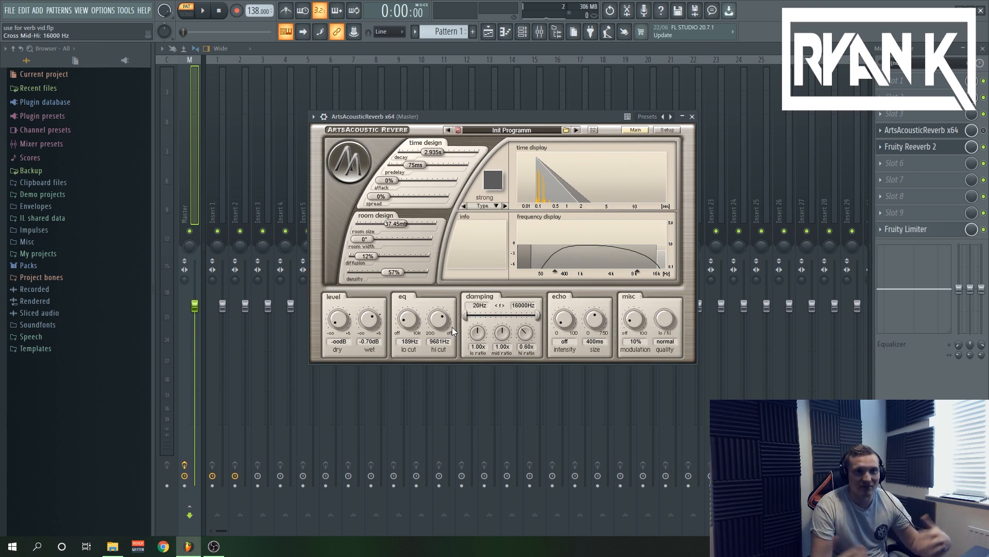
pyautogui.moveTo(526, 338)
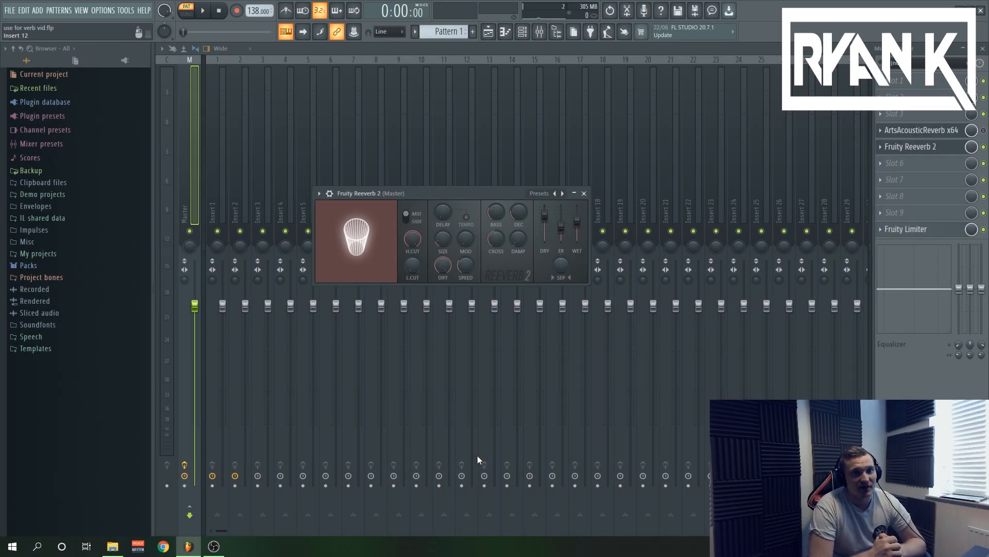
# Lower the high cut in Fruity Reeverb 2 in two stages to remove the reverb's top end.
pyautogui.moveTo(412, 238); pyautogui.dragTo(411, 269)
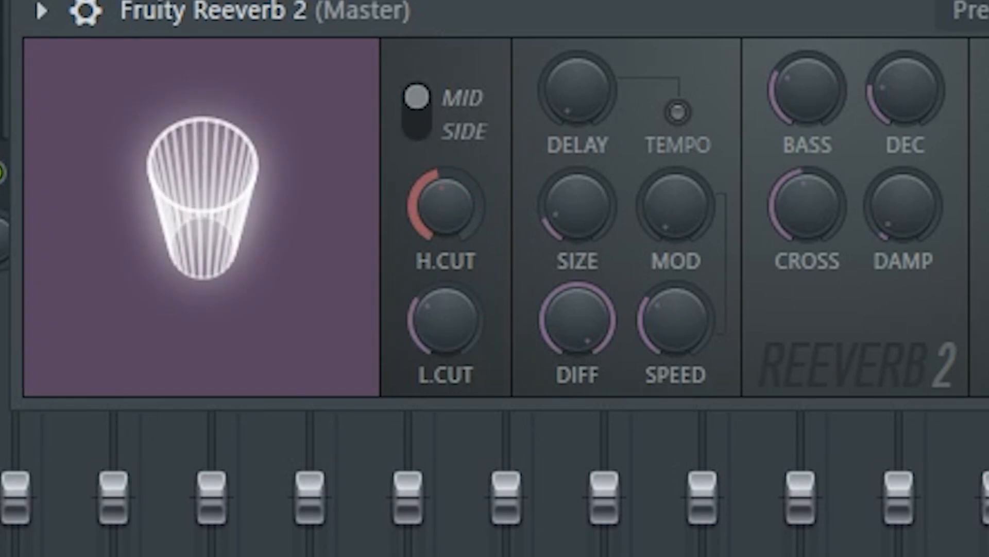
pyautogui.moveTo(446, 206); pyautogui.dragTo(445, 246)
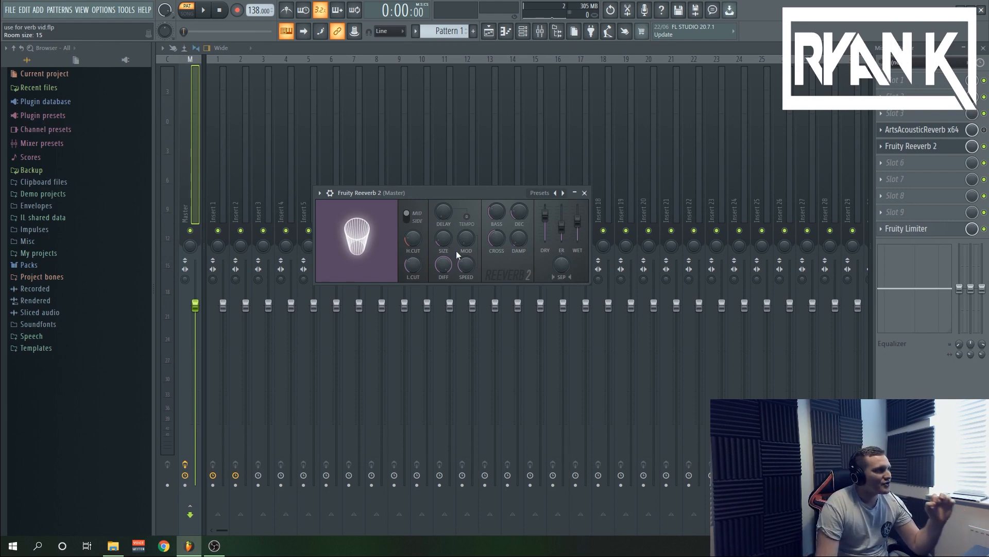
# Sweep the Fruity Reeverb 2 diffusion repeatedly between 0 and 100, finishing by lowering it from 100.
pyautogui.moveTo(451, 259); pyautogui.dragTo(450, 265)
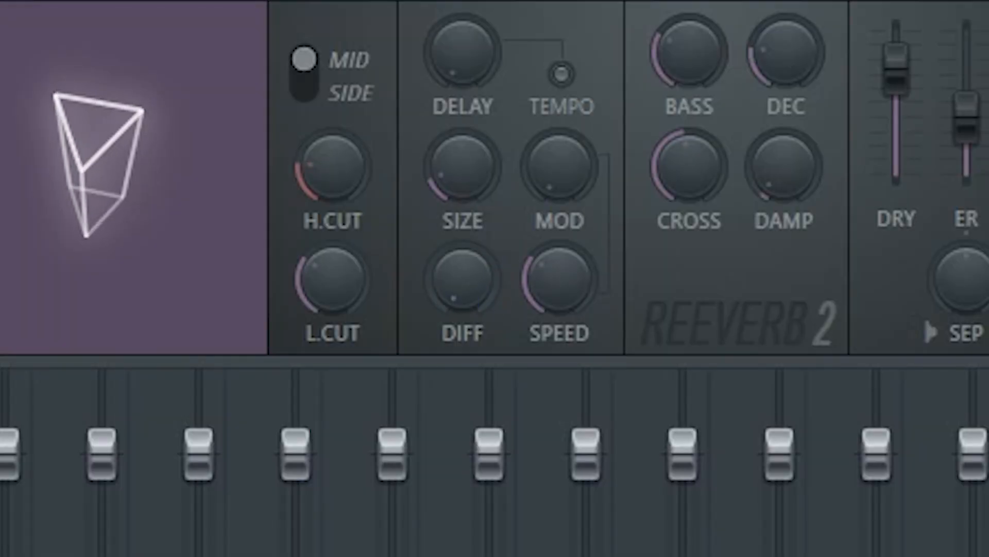
pyautogui.moveTo(480, 289); pyautogui.dragTo(480, 170)
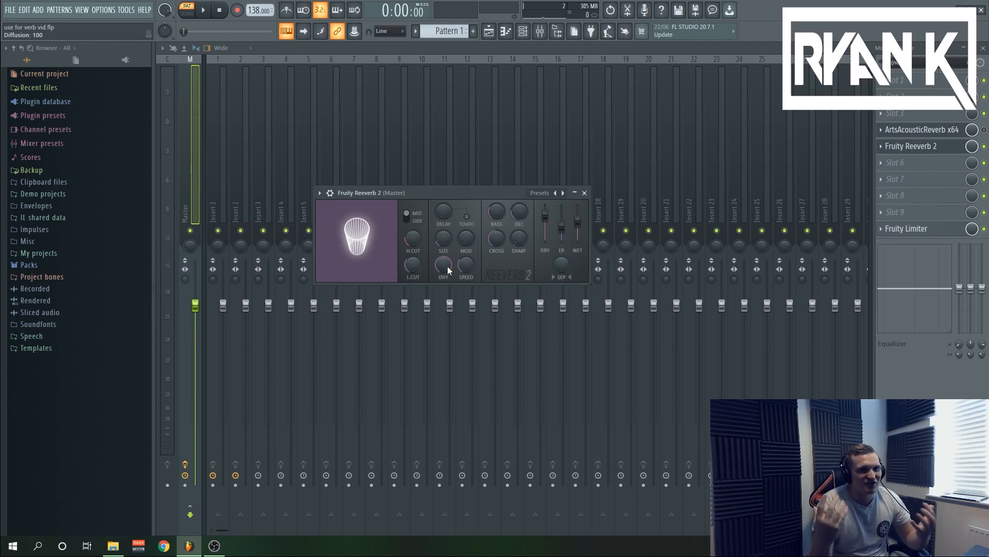
pyautogui.moveTo(447, 266); pyautogui.dragTo(439, 264)
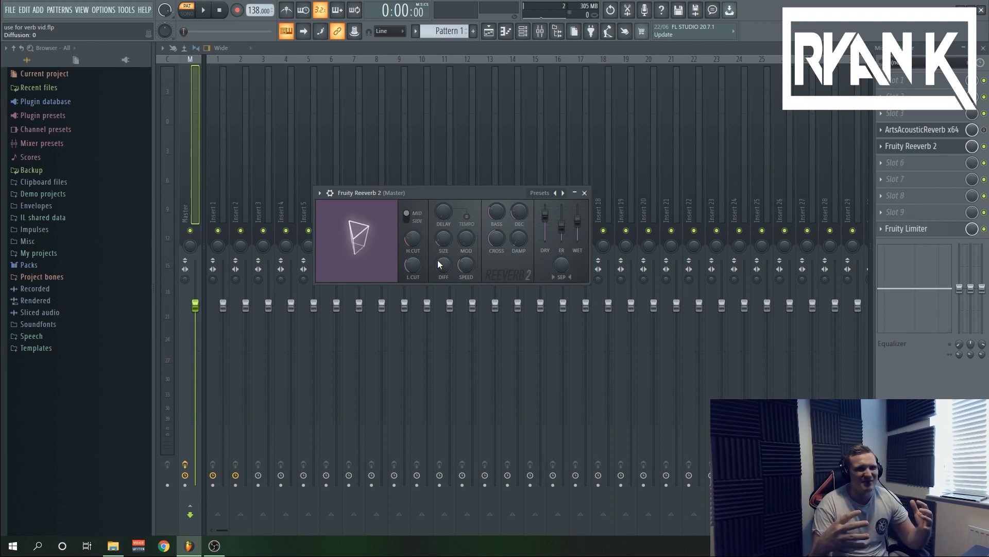
pyautogui.moveTo(439, 264); pyautogui.dragTo(440, 264)
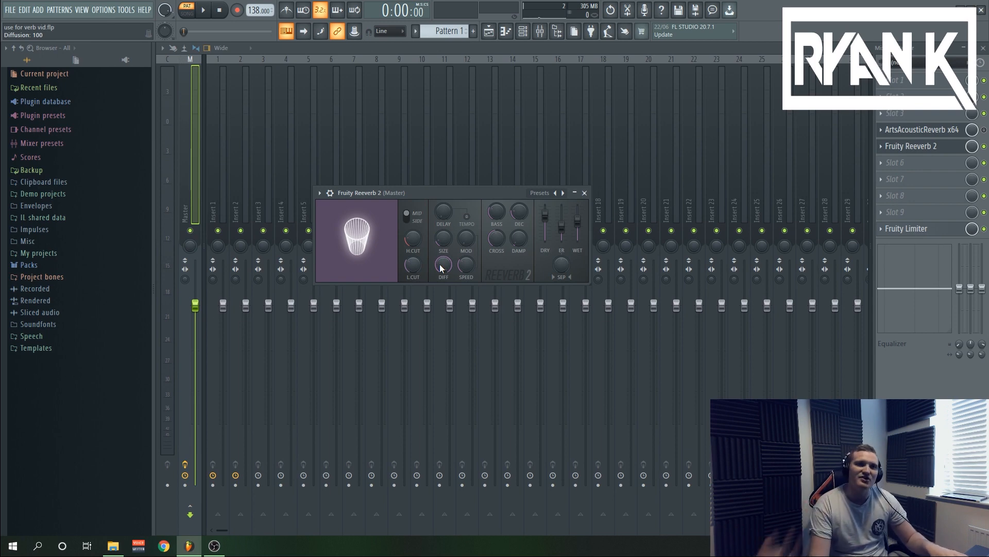
pyautogui.moveTo(440, 264); pyautogui.dragTo(440, 315)
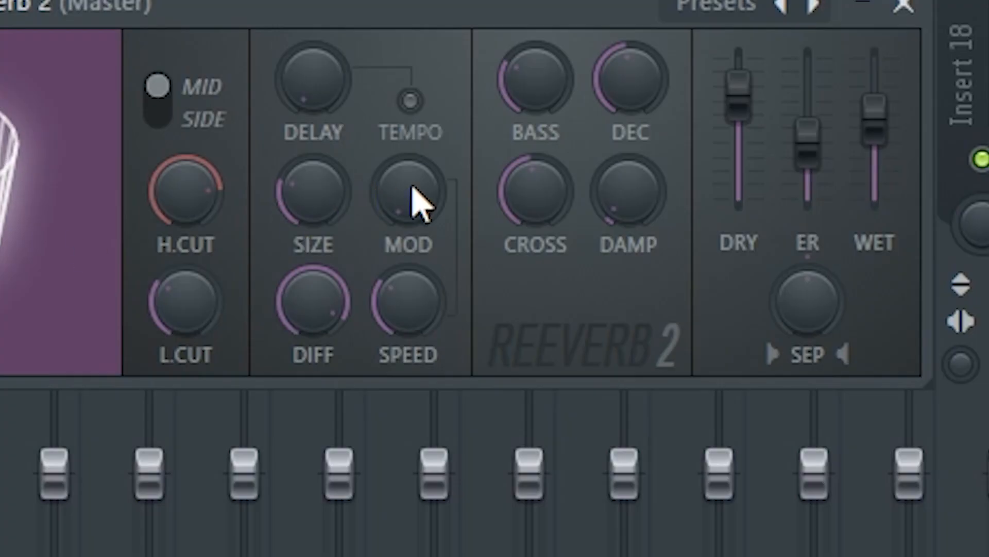
# Set the Fruity Reeverb 2 modulation depth to about 2% and the modulation speed to 65%.
pyautogui.moveTo(467, 237); pyautogui.dragTo(468, 237)
pyautogui.moveTo(407, 191); pyautogui.dragTo(407, 191)
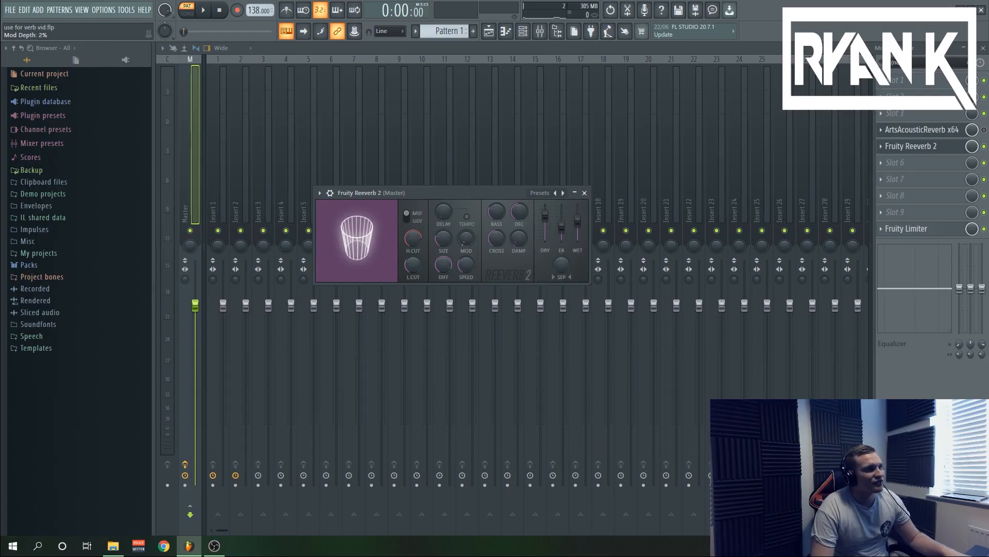
pyautogui.moveTo(466, 238); pyautogui.dragTo(461, 240)
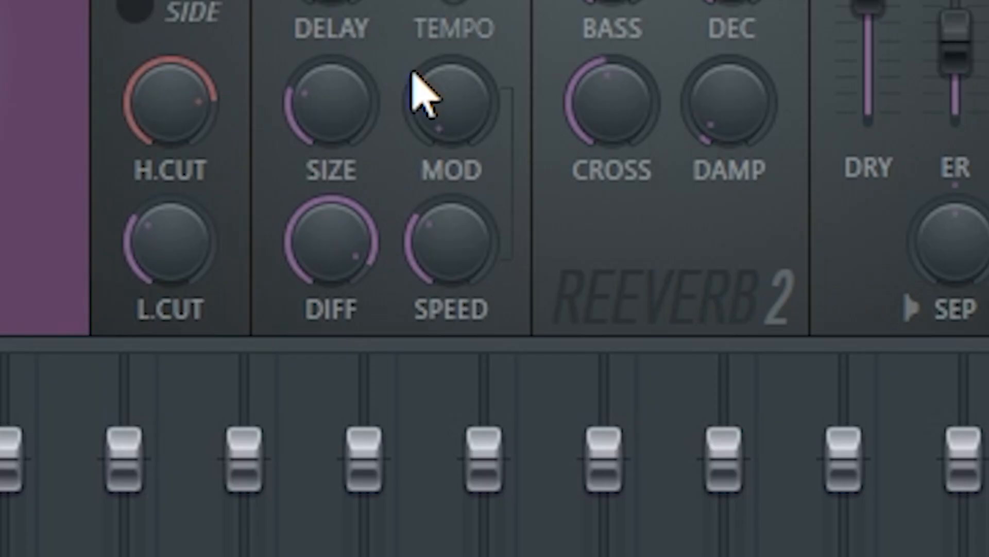
pyautogui.moveTo(459, 302); pyautogui.dragTo(467, 258)
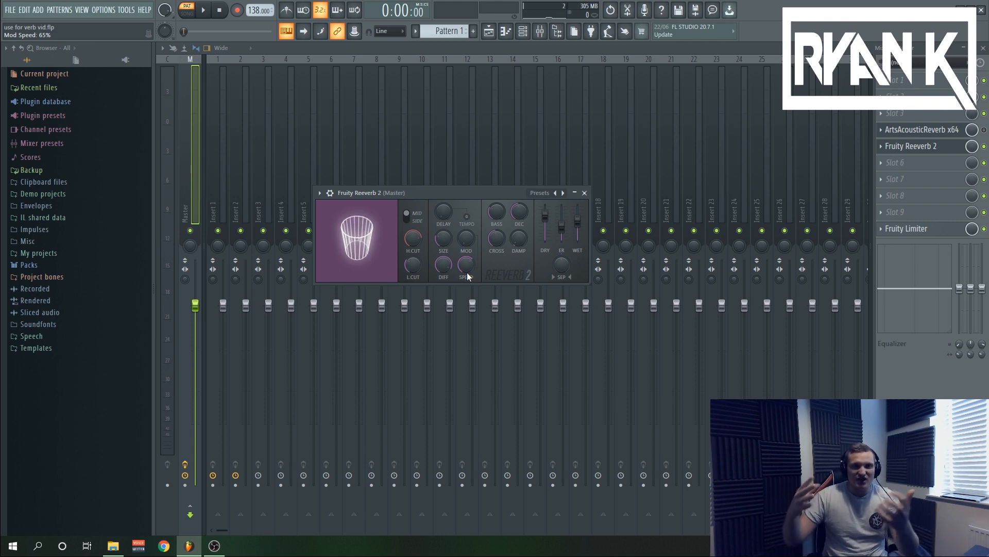
# In ArtsAcousticReverb, turn the dry level fully down and set the wet level to 0.05 dB.
pyautogui.click(925, 132)
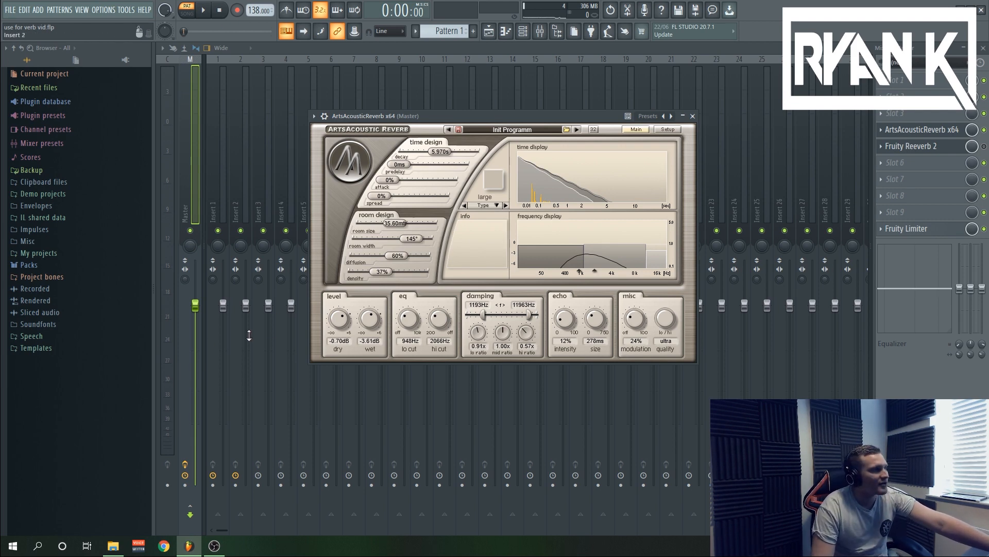
pyautogui.moveTo(338, 320); pyautogui.dragTo(366, 419)
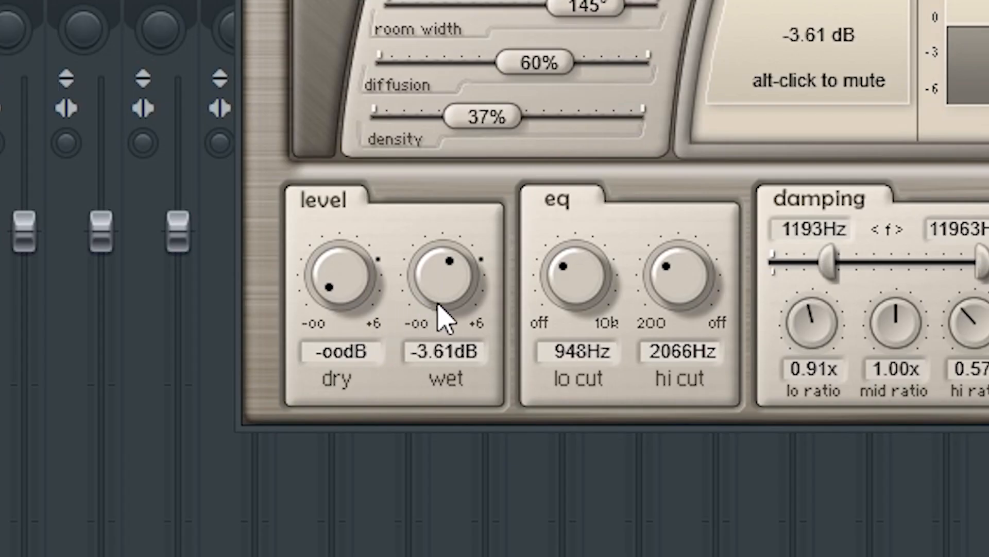
pyautogui.moveTo(438, 304); pyautogui.dragTo(442, 254)
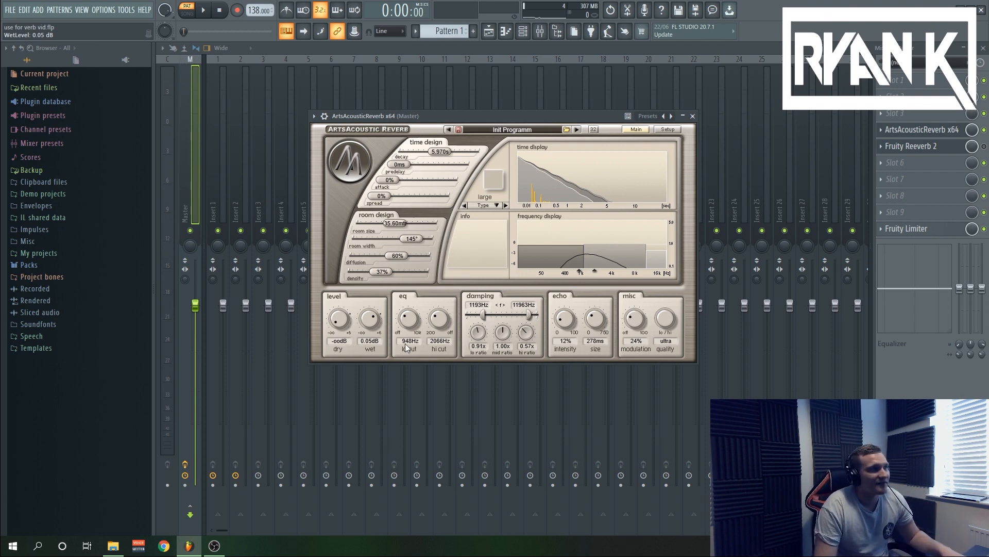
# Raise the ArtsAcousticReverb low cut to 979 Hz, sweep the room width down to 55° and up to 157°, and audition the result.
pyautogui.scroll(1, 409, 323)
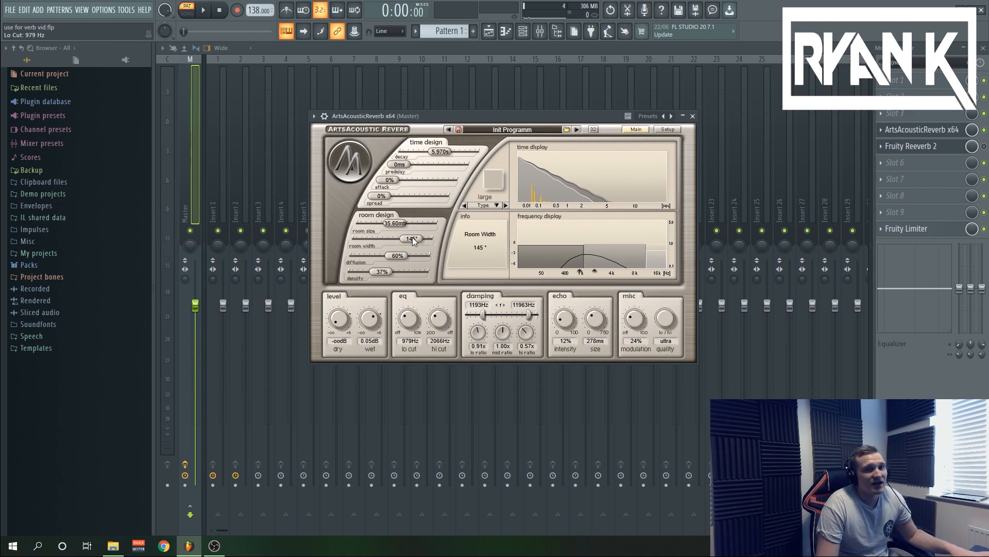
pyautogui.moveTo(413, 238); pyautogui.dragTo(382, 238)
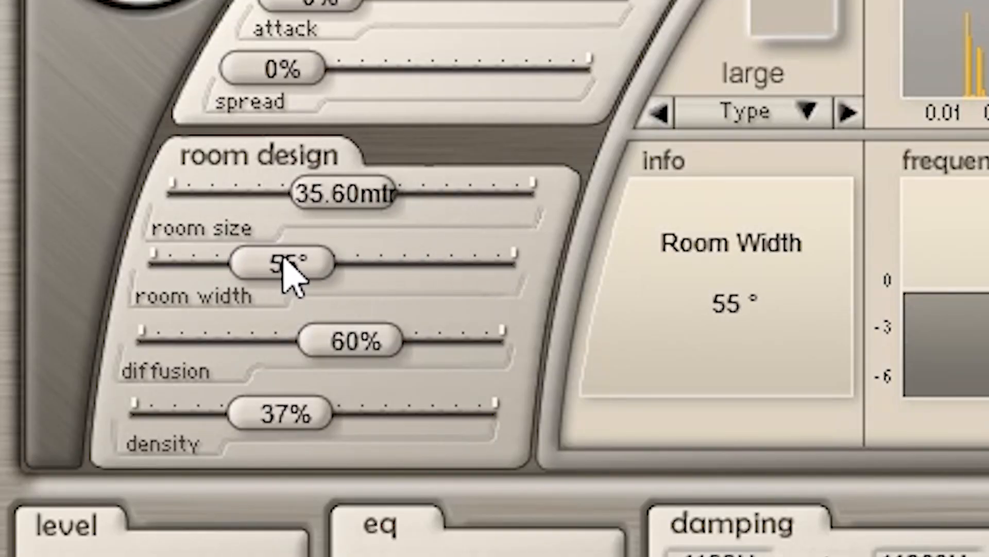
pyautogui.moveTo(282, 261); pyautogui.dragTo(442, 252)
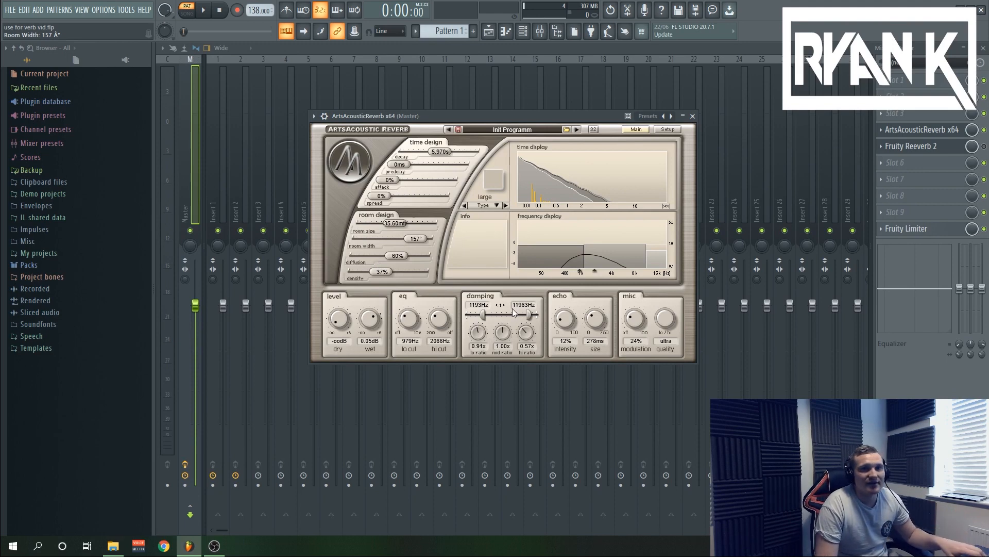
pyautogui.press('space')
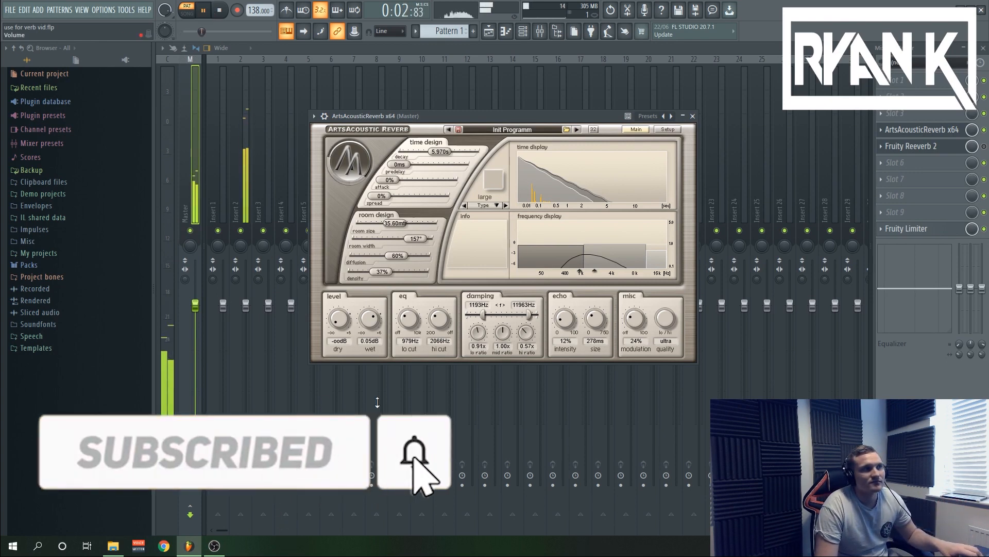
pyautogui.press('space')
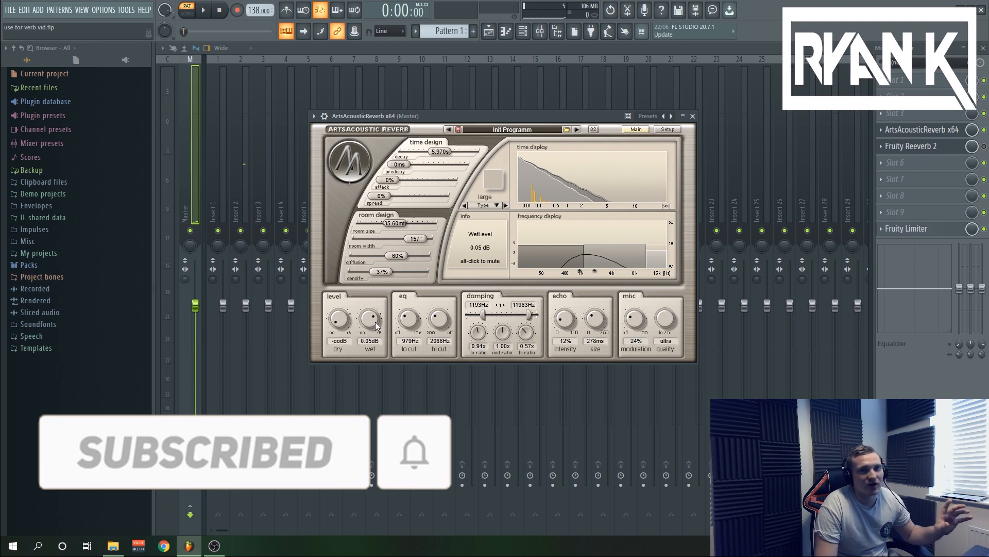
# Set the dry level to 0.05 dB, turn the wet level fully down, and gradually raise the wet level to -6.75 dB.
pyautogui.moveTo(375, 322); pyautogui.dragTo(373, 392)
pyautogui.moveTo(335, 323); pyautogui.dragTo(348, 253)
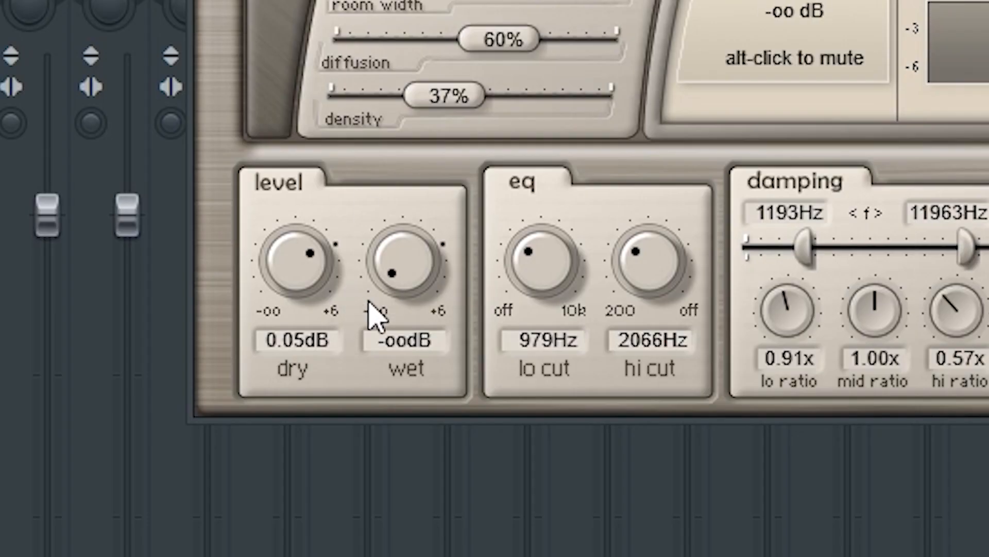
pyautogui.moveTo(400, 287); pyautogui.dragTo(395, 180)
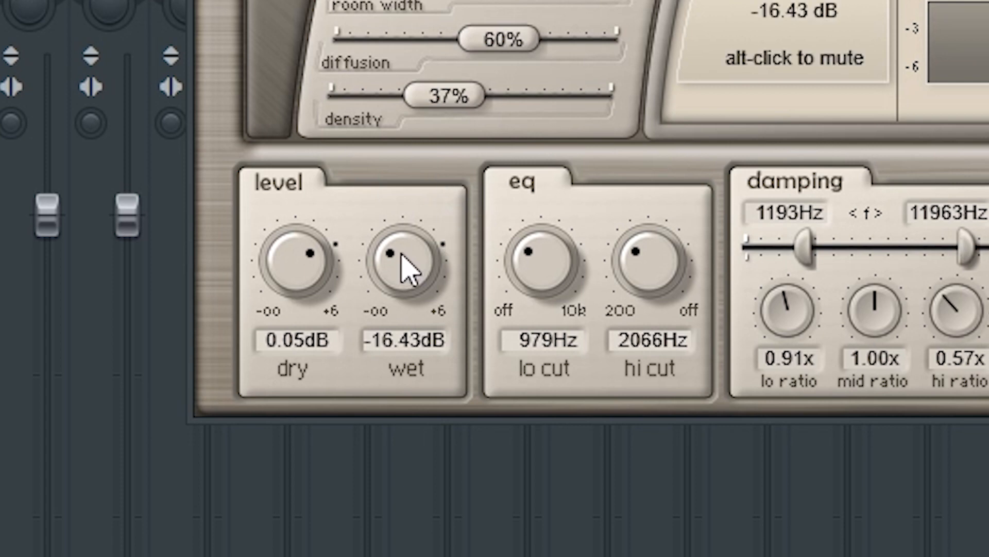
pyautogui.moveTo(400, 252); pyautogui.dragTo(414, 206)
pyautogui.scroll(3, 402, 261)
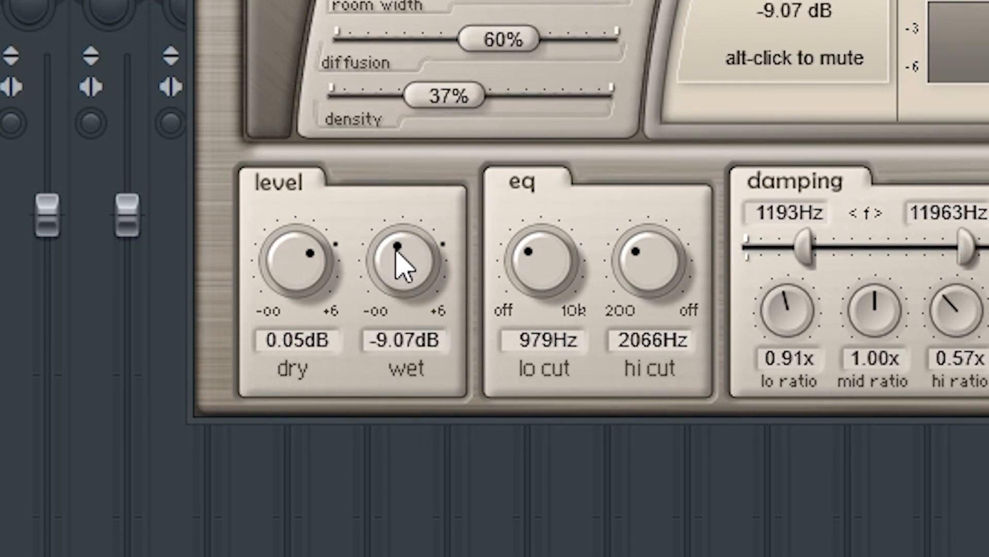
pyautogui.scroll(2, 407, 248)
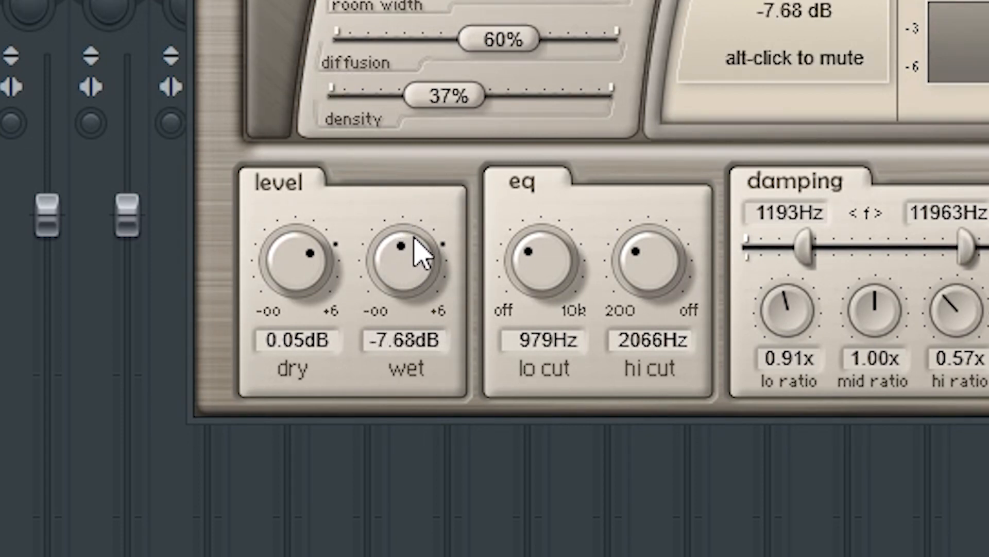
pyautogui.scroll(2, 420, 247)
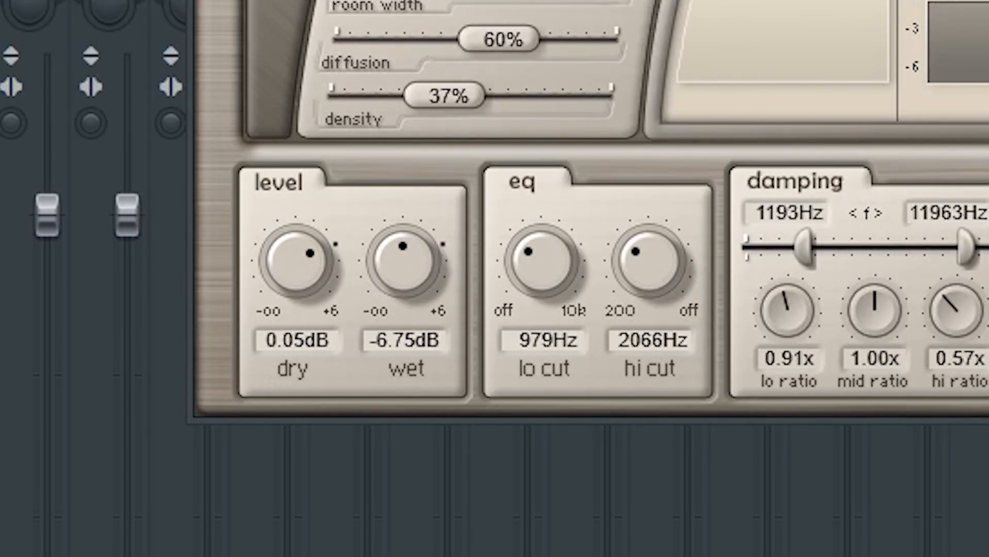
# Widen the reverb's room to 171°, raise the wet level to -5.53 dB and set the high cut to 3643 Hz.
pyautogui.moveTo(581, 0); pyautogui.dragTo(598, 0)
pyautogui.moveTo(397, 270)
pyautogui.mouseDown()
pyautogui.moveTo(420, 252)
pyautogui.moveTo(413, 260)
pyautogui.mouseUp()
pyautogui.moveTo(637, 272); pyautogui.dragTo(660, 222)
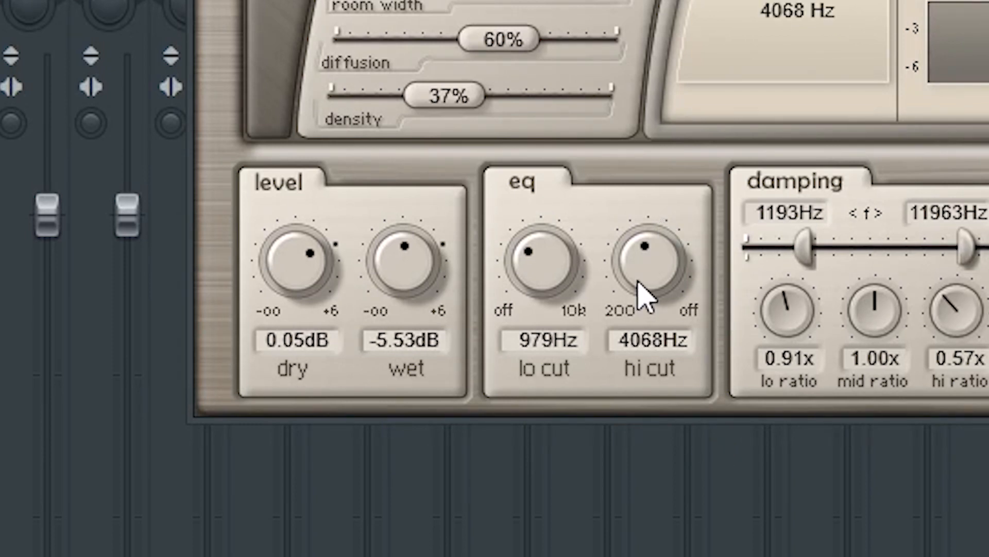
pyautogui.moveTo(636, 287); pyautogui.dragTo(632, 292)
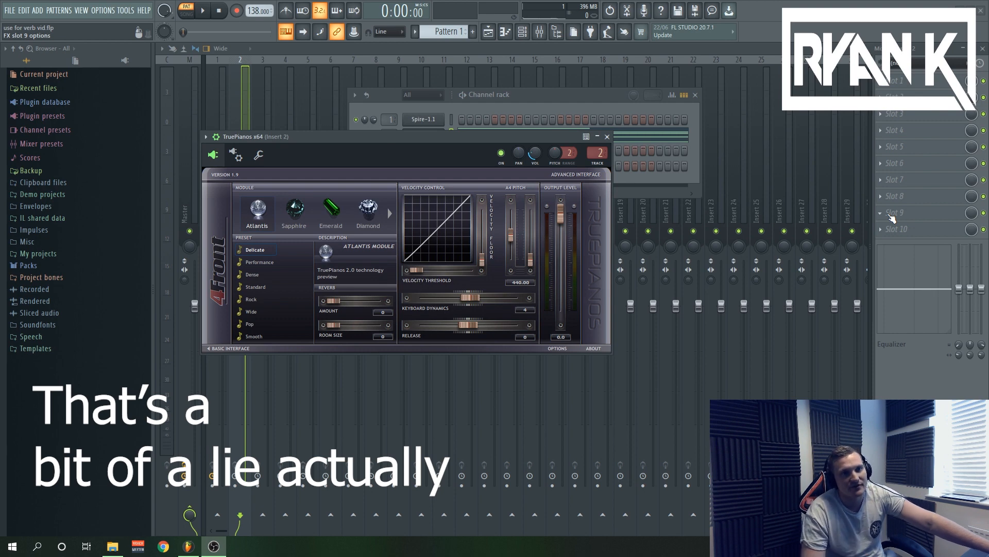
# Play the pattern and slightly lower the velocities of the TruePianos notes in the piano roll, stopping playback when finished.
pyautogui.press('space')
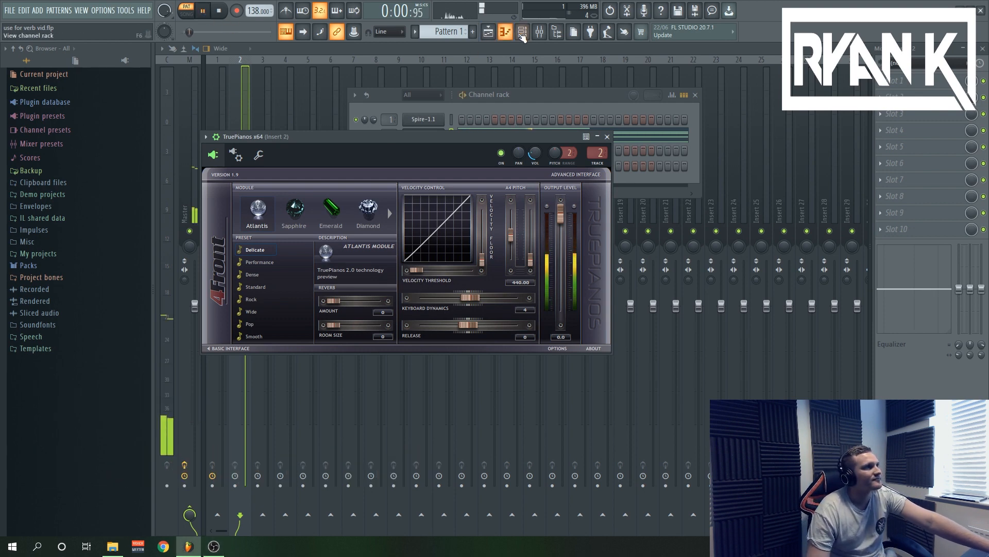
pyautogui.click(522, 32)
pyautogui.scroll(-2, 516, 172)
pyautogui.scroll(2, 683, 192)
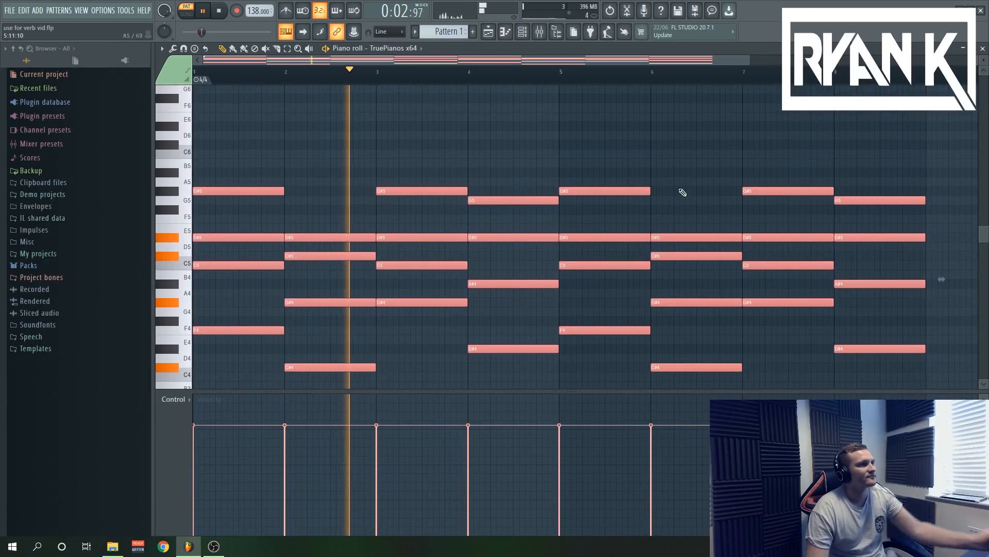
pyautogui.moveTo(931, 150)
pyautogui.mouseDown()
pyautogui.moveTo(824, 216)
pyautogui.moveTo(199, 443)
pyautogui.moveTo(261, 460)
pyautogui.moveTo(670, 454)
pyautogui.mouseUp()
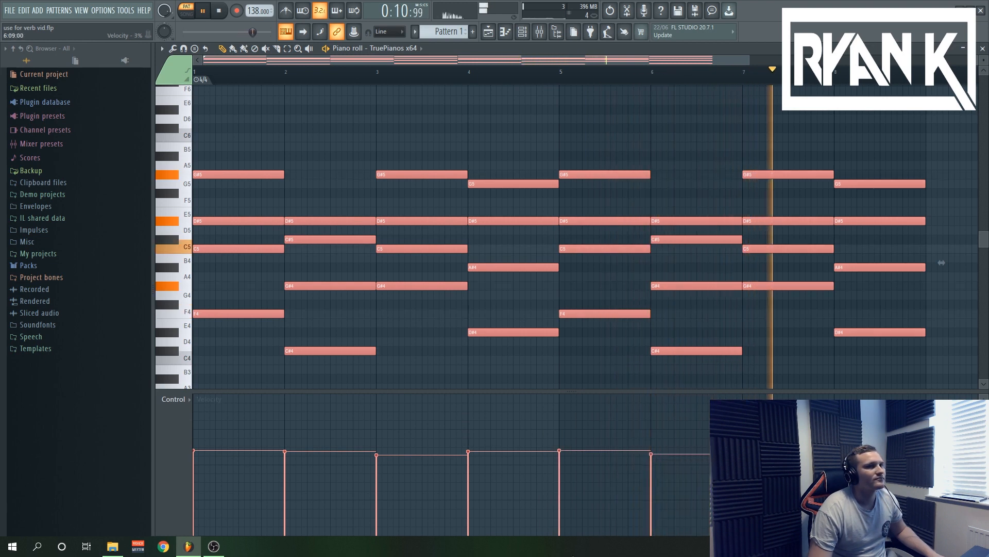
pyautogui.click(221, 11)
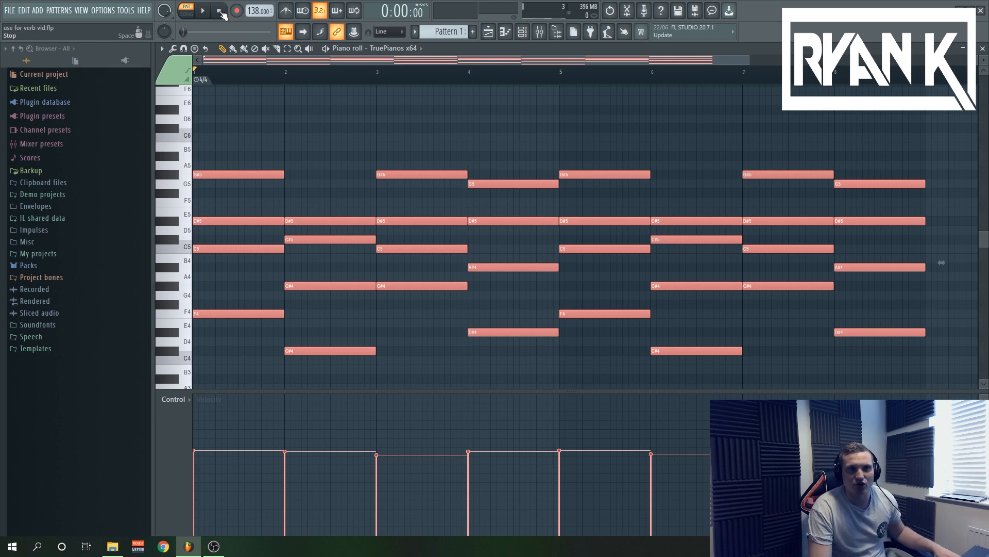
# During playback, set the ArtsAcousticReverb decay to 7.225 s, the room size to 43.69 m and the diffusion to 69%.
pyautogui.moveTo(190, 530)
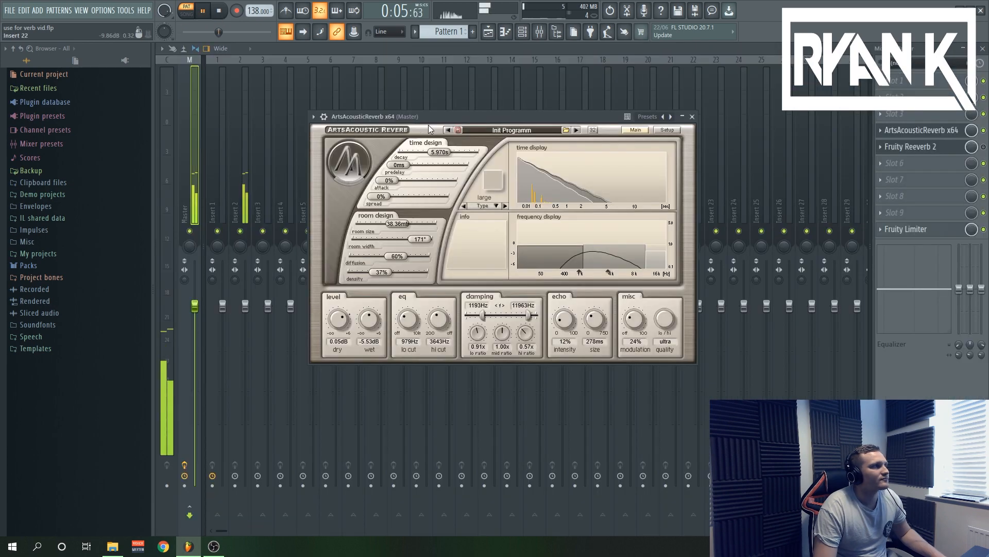
pyautogui.moveTo(428, 125); pyautogui.dragTo(409, 133)
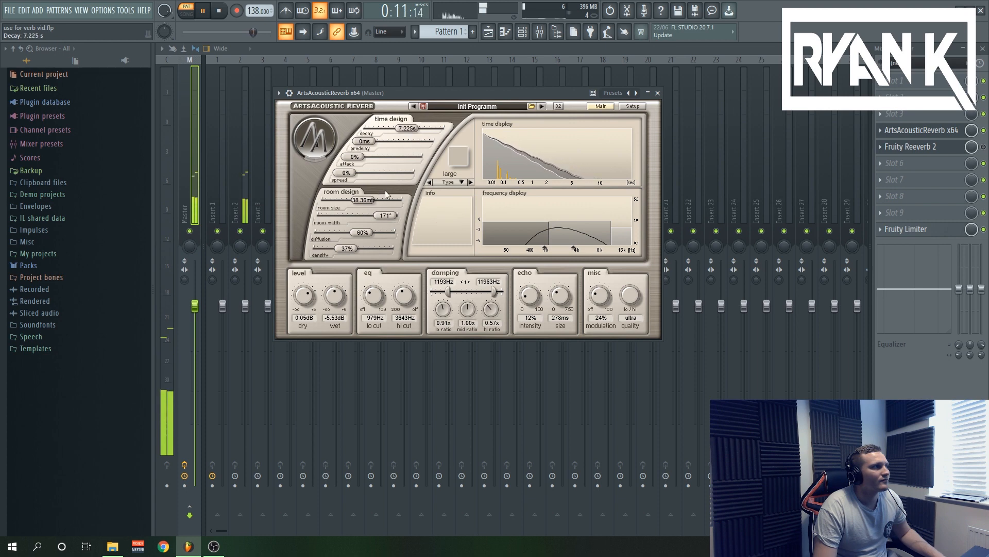
pyautogui.moveTo(363, 201); pyautogui.dragTo(367, 234)
# Lower the reverb's high cut to 2723 Hz and low cut to 644 Hz, raise wet to -3.92 dB and density to 56%, and stop playback.
pyautogui.moveTo(404, 296); pyautogui.dragTo(404, 304)
pyautogui.moveTo(373, 296); pyautogui.dragTo(331, 300)
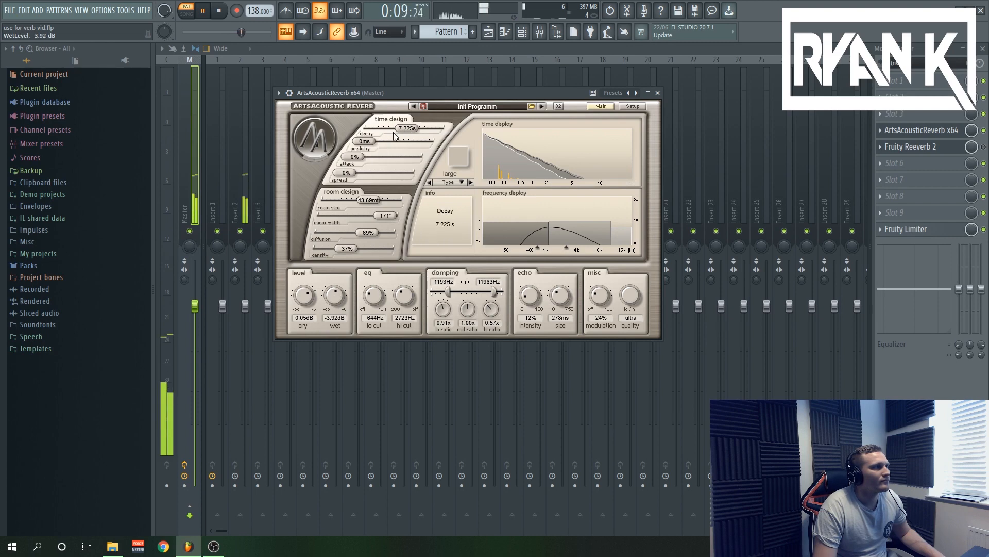
pyautogui.moveTo(345, 253); pyautogui.dragTo(369, 245)
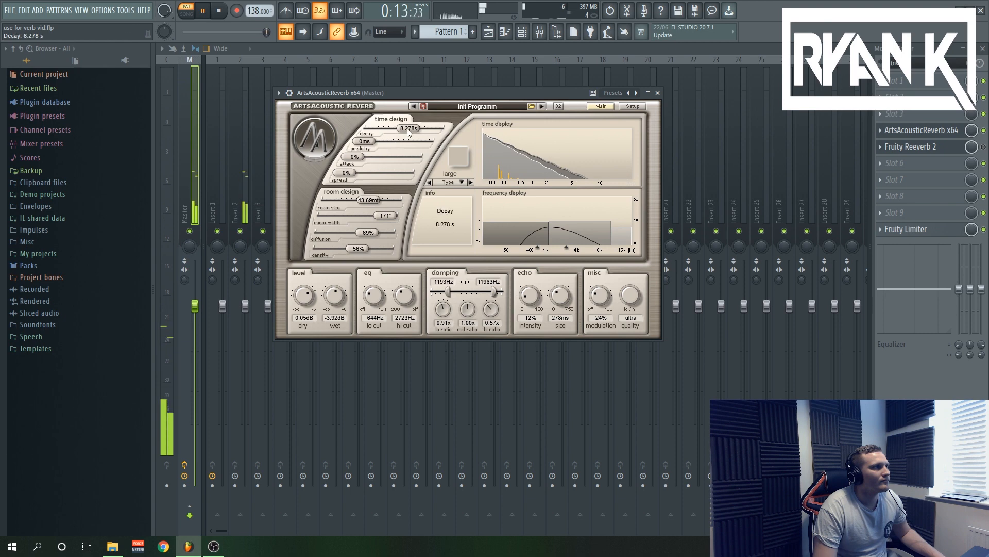
pyautogui.press('space')
# Check the TruePianos instrument from the channel rack and close the open plugin windows.
pyautogui.press('F6')
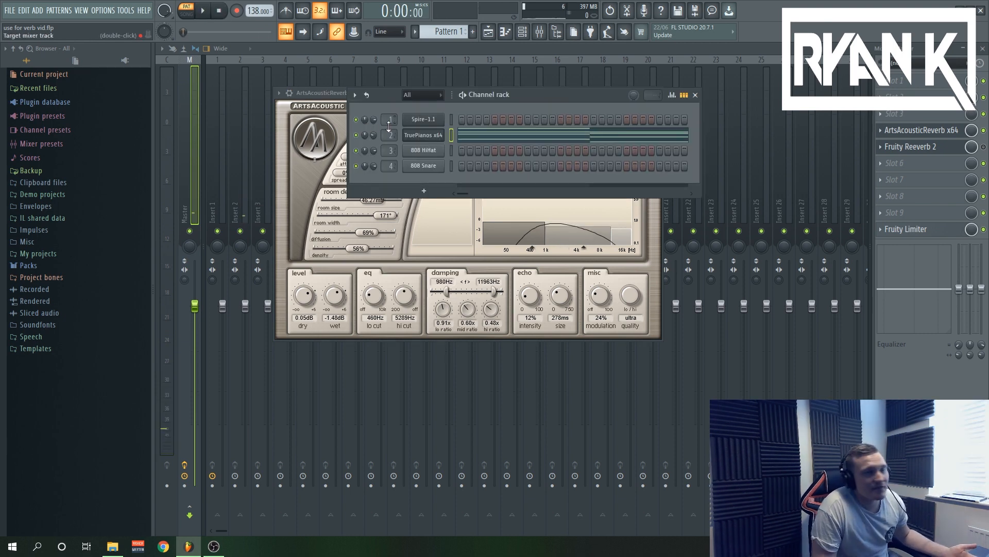
pyautogui.click(421, 136)
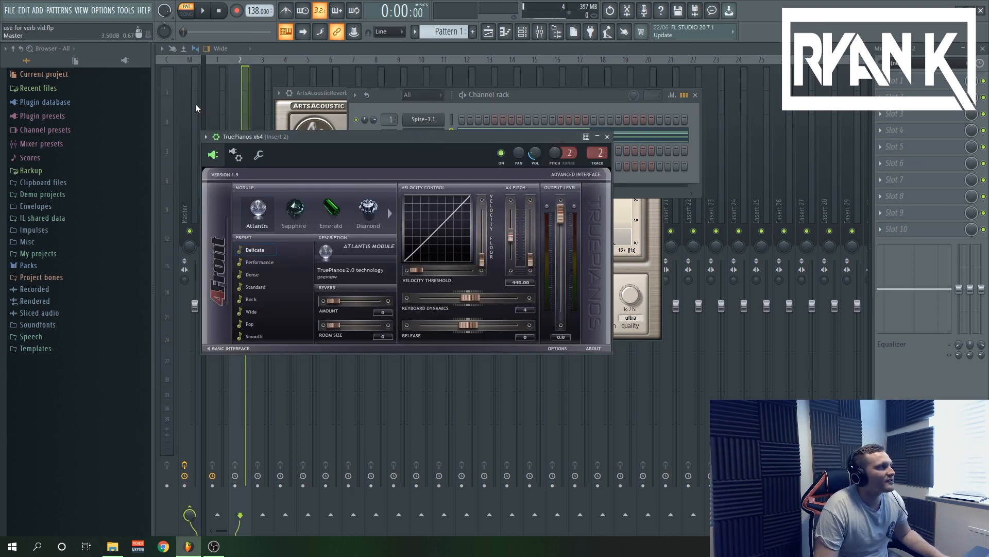
pyautogui.press('F12')
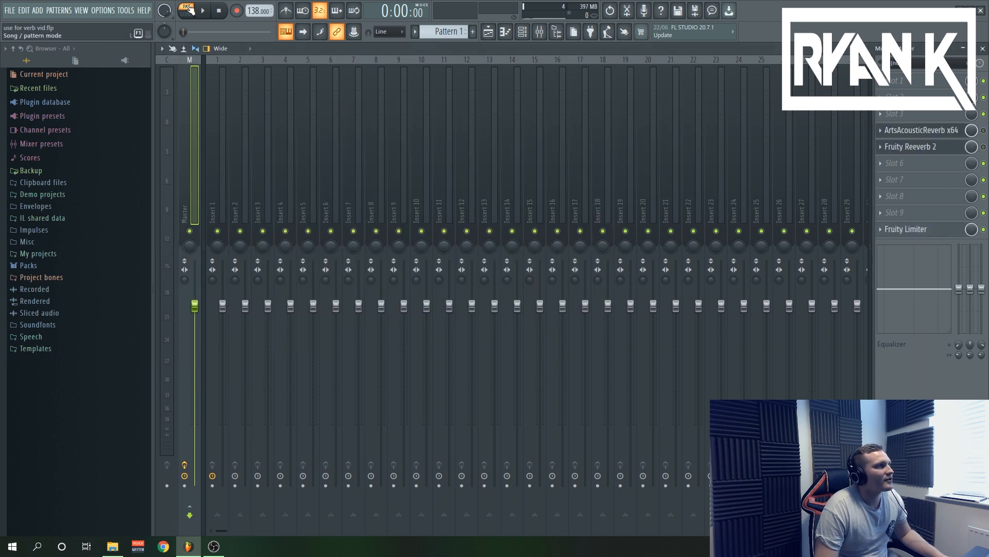
# Play the pattern, reopen ArtsAcousticReverb on the master track, lower its modulation to 15% and stop playback.
pyautogui.click(209, 11)
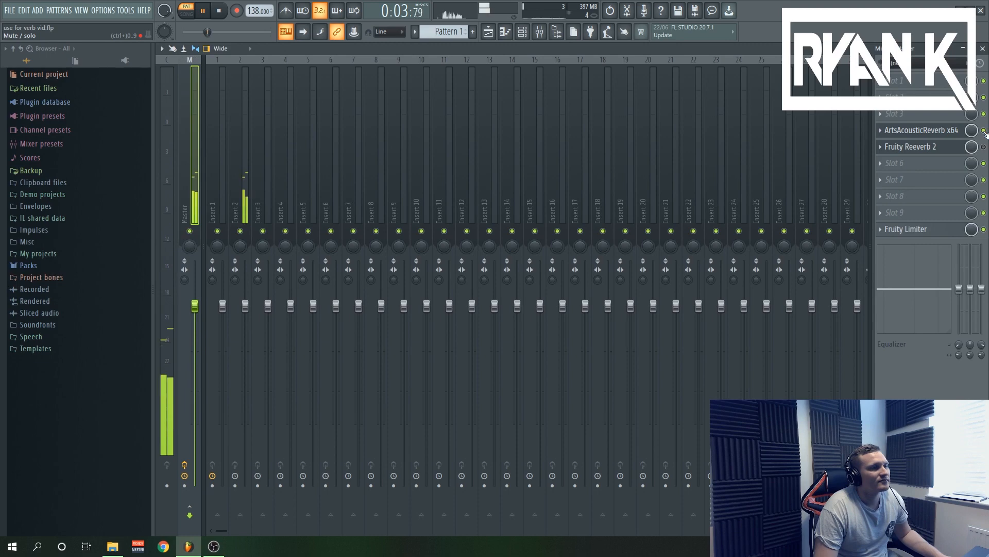
pyautogui.click(921, 130)
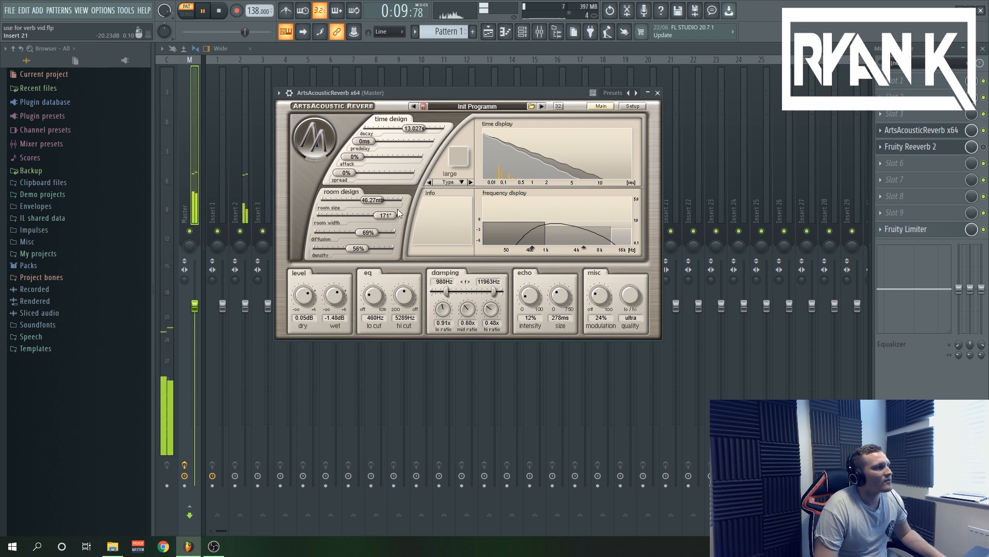
pyautogui.moveTo(596, 298); pyautogui.dragTo(598, 372)
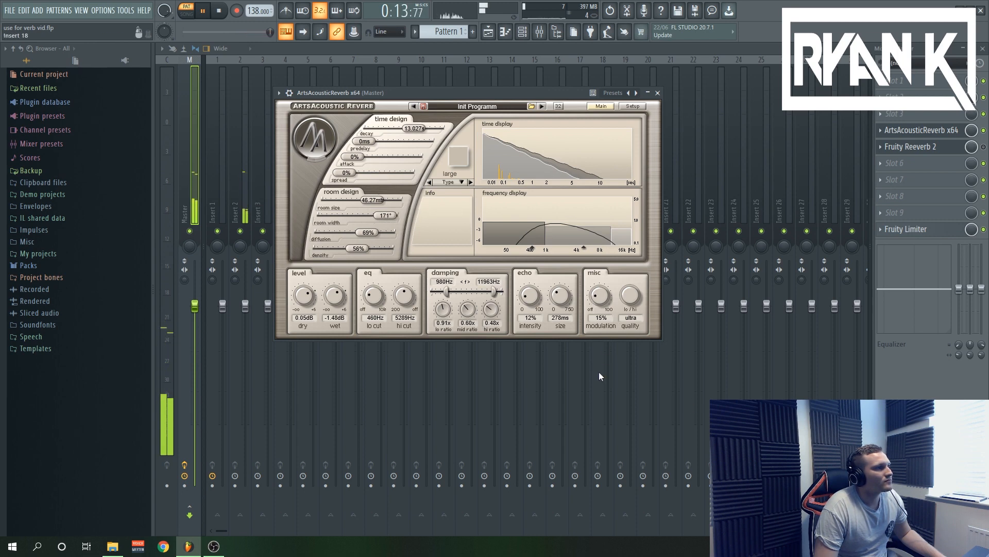
pyautogui.click(226, 17)
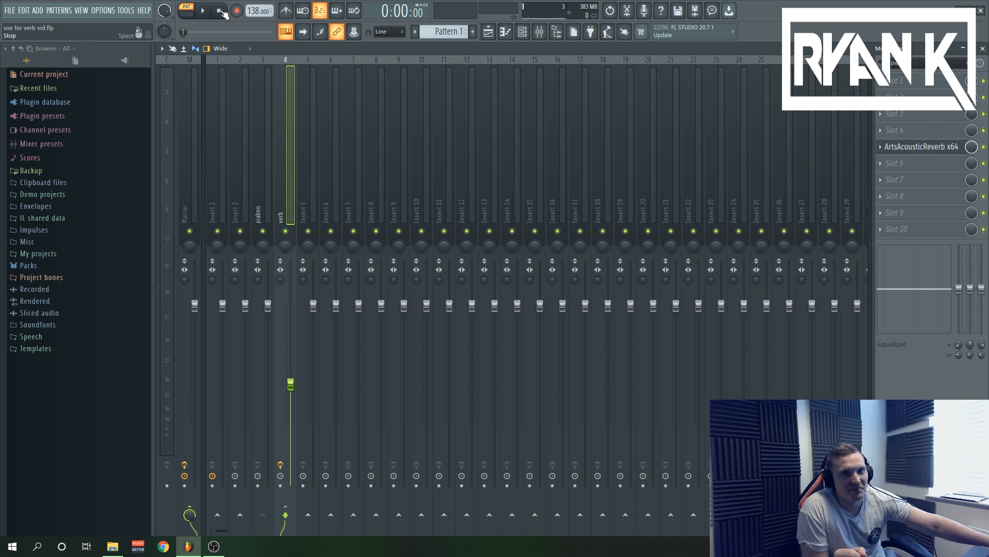
# Review the piabno and verb mixer tracks and open ArtsAcousticReverb on the verb track to examine its settings.
pyautogui.click(255, 218)
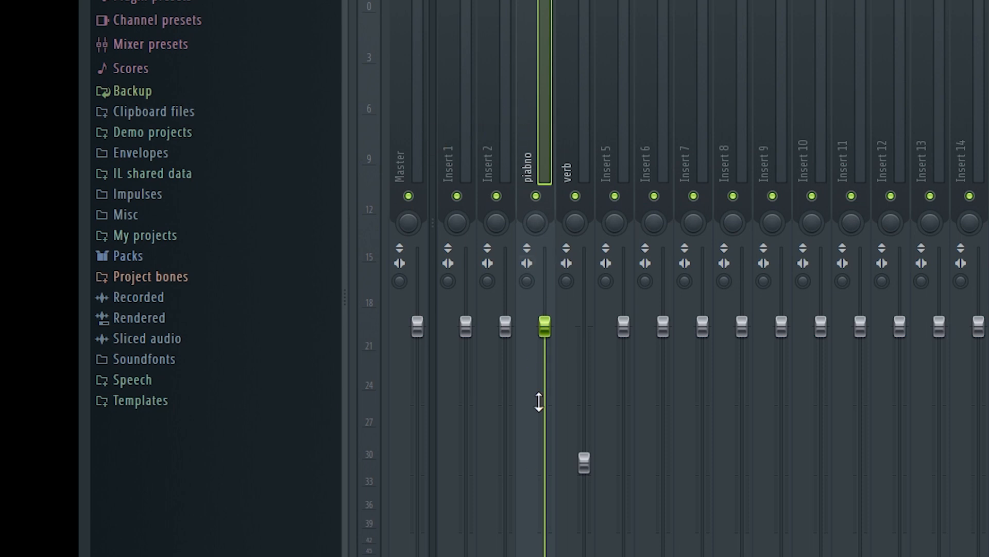
pyautogui.click(577, 135)
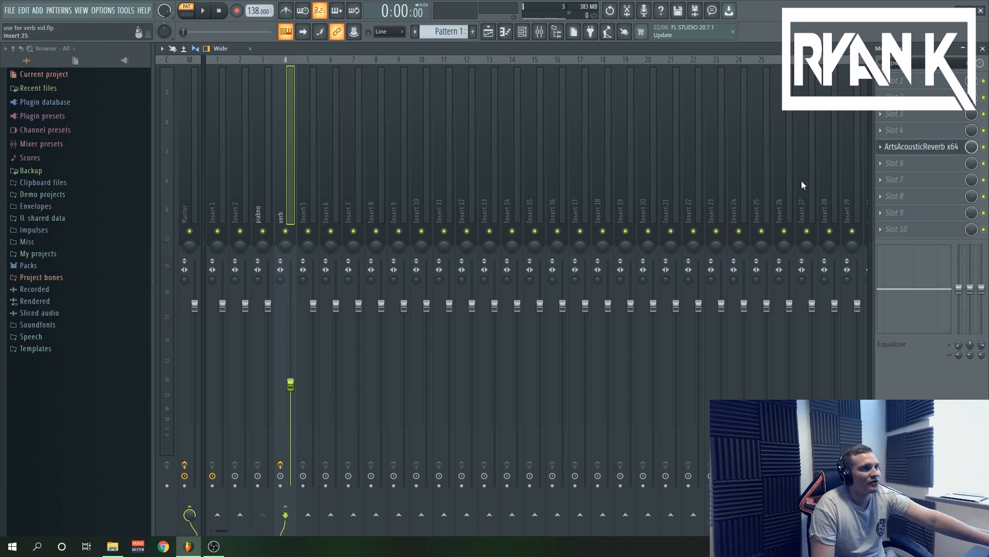
pyautogui.click(905, 154)
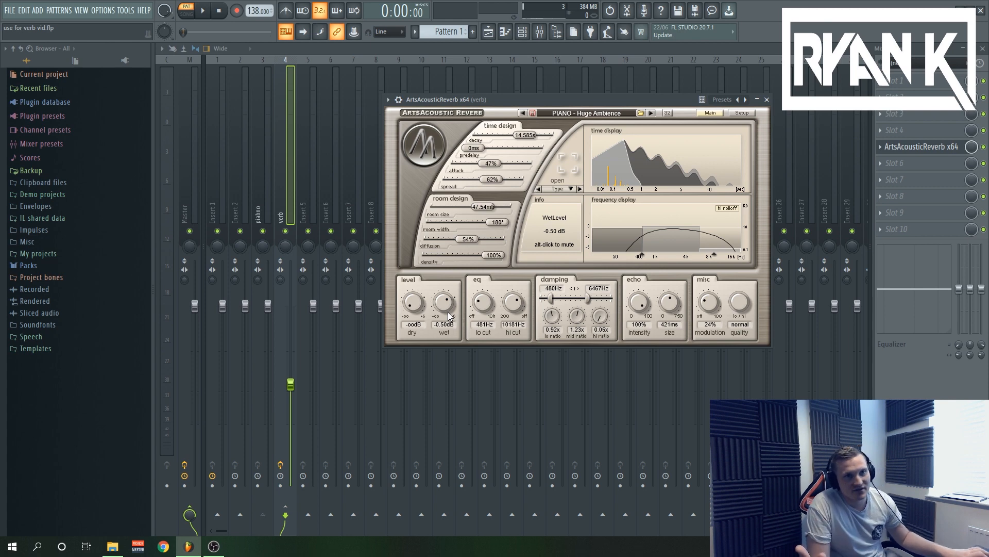
# Select the piabno mixer track and play the pattern to hear the piano with its reverb send.
pyautogui.click(261, 214)
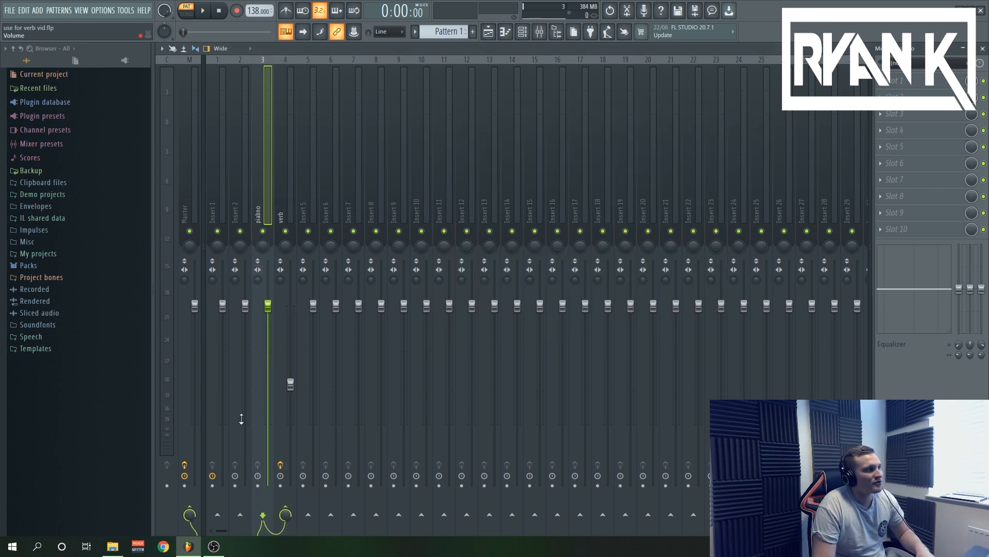
pyautogui.click(209, 11)
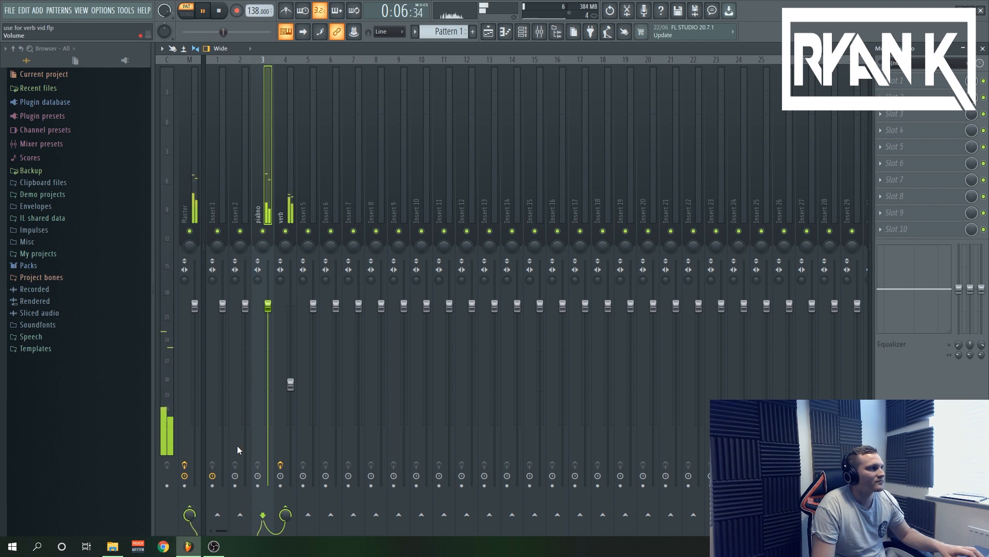
pyautogui.click(225, 15)
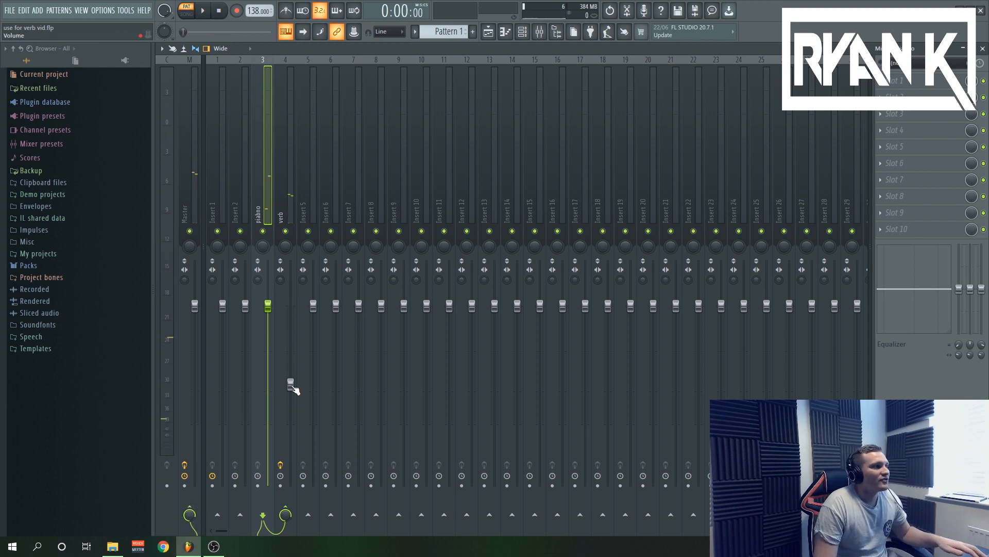
# Raise the verb track's fader level with the other tracks, audition the mix, lower the fader well below them and stop playback.
pyautogui.moveTo(291, 385); pyautogui.dragTo(290, 306)
pyautogui.press('space')
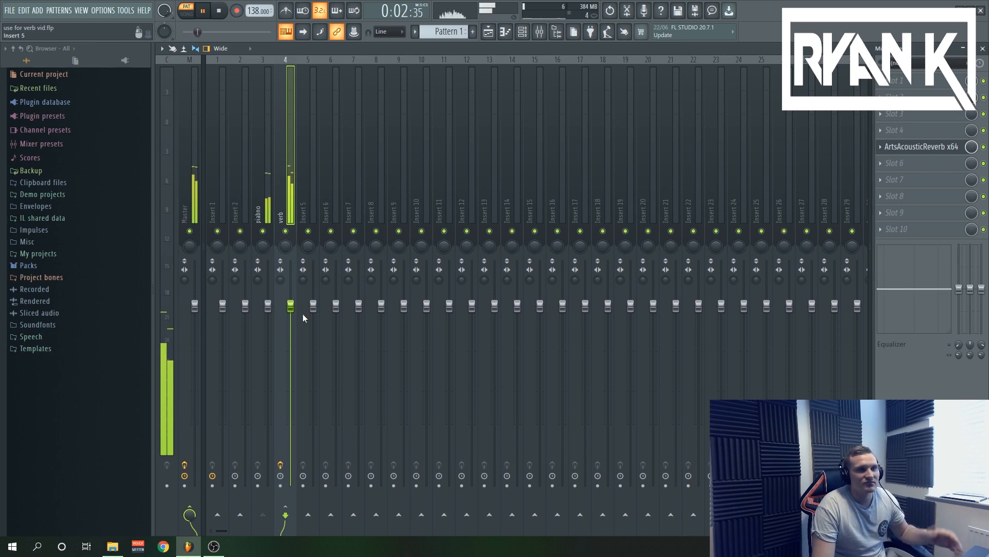
pyautogui.moveTo(290, 306); pyautogui.dragTo(292, 410)
pyautogui.click(225, 16)
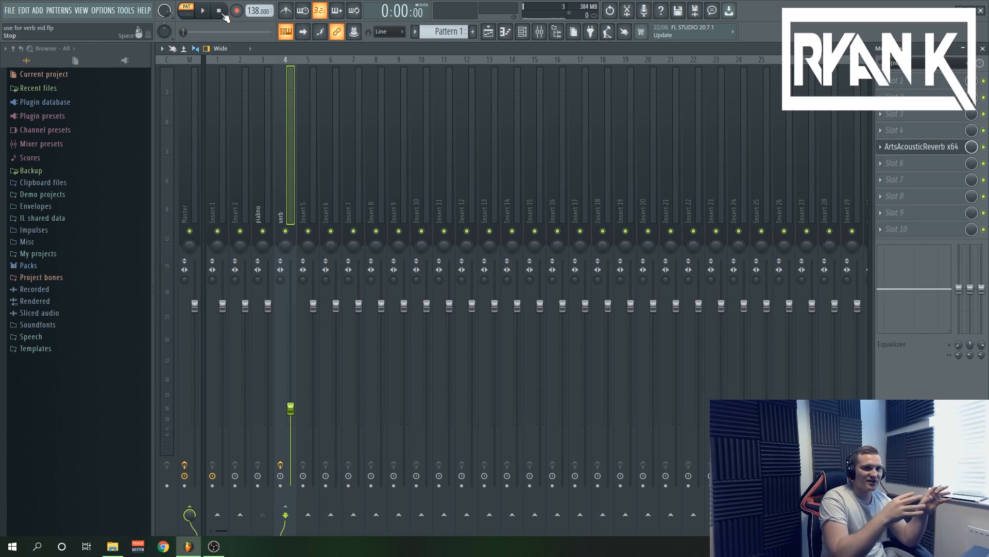
# Load FabFilter Pro-Q 3 into effect slot 7 of the verb mixer track, after the reverb.
pyautogui.click(881, 180)
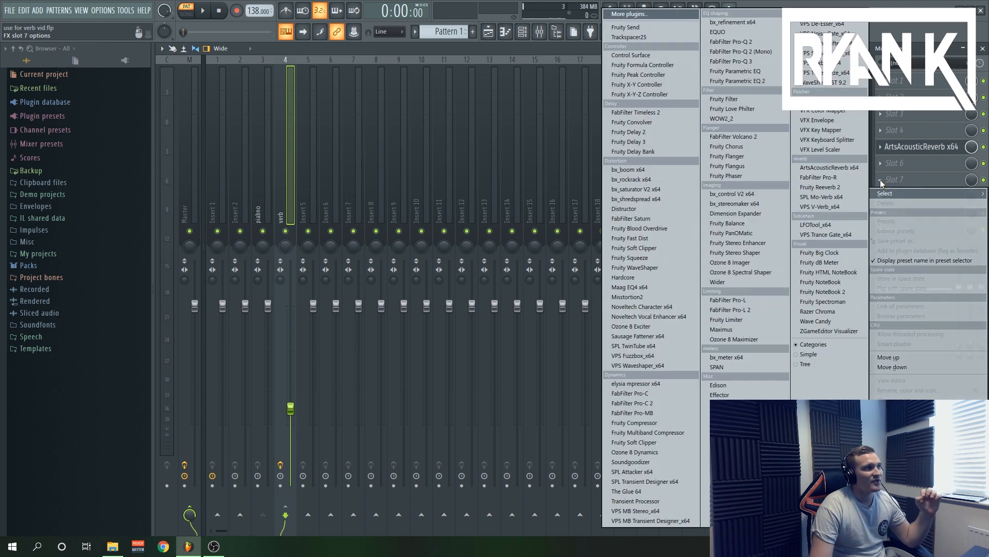
pyautogui.click(730, 61)
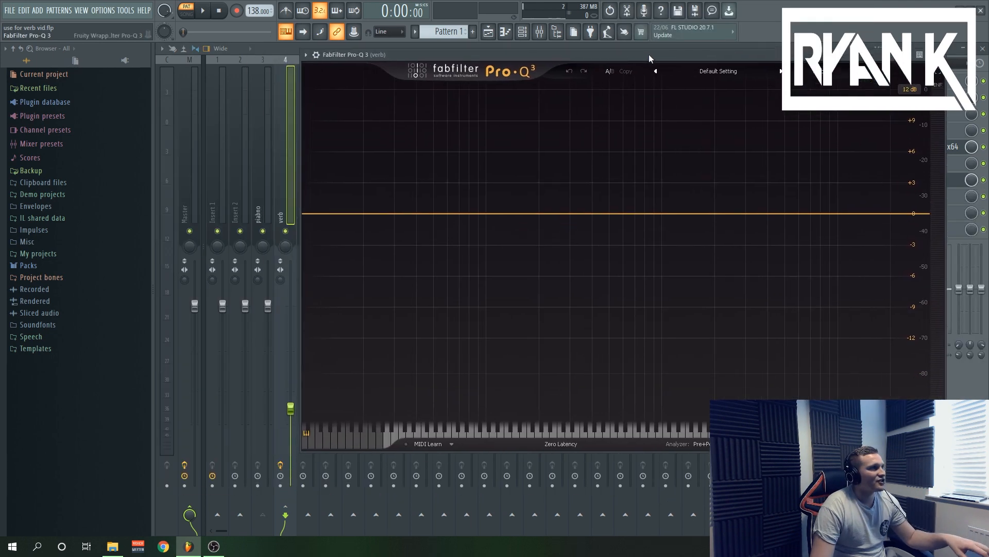
pyautogui.moveTo(648, 54); pyautogui.dragTo(645, 64)
# Play the pattern, sweep a +30 dB bell boost across the reverb's midrange, and settle the band near 927 Hz at about 0 dB.
pyautogui.press('space')
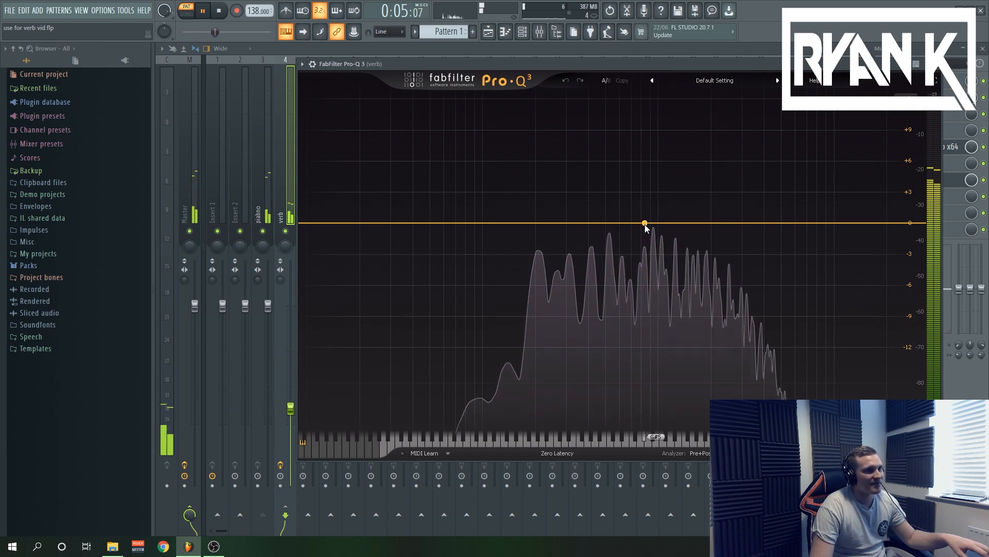
pyautogui.moveTo(646, 223); pyautogui.dragTo(686, 44)
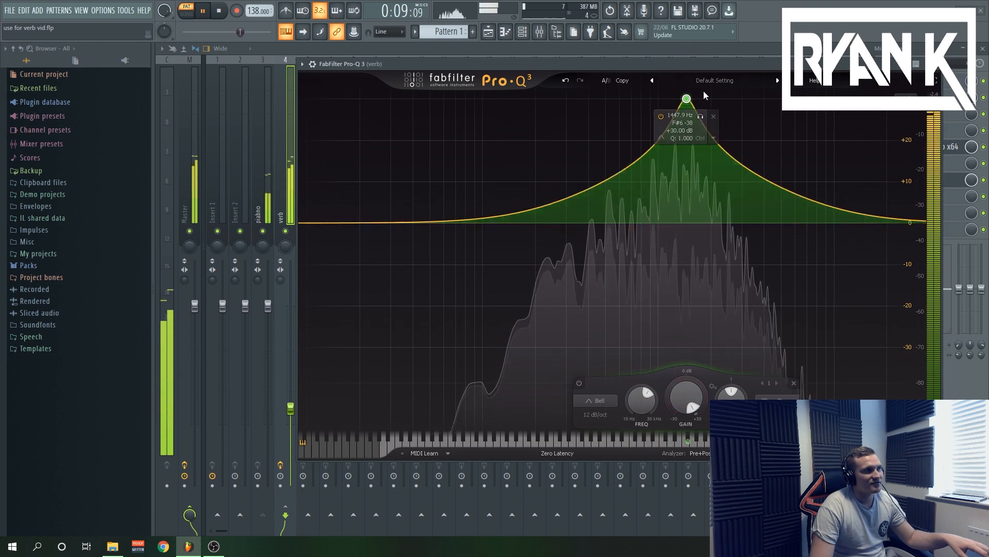
pyautogui.moveTo(686, 99); pyautogui.dragTo(652, 222)
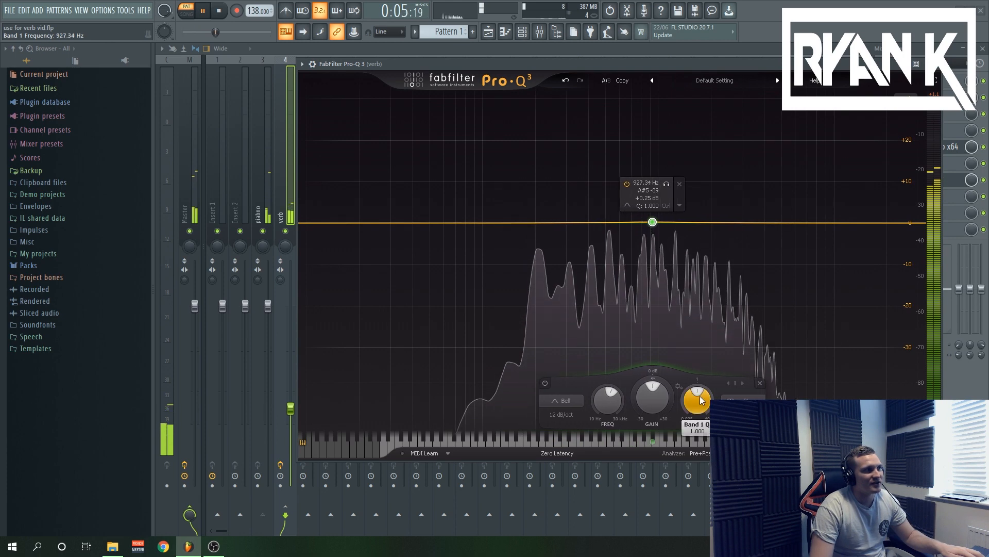
# Narrow the bell band near 927 Hz, cut it by about 9 dB and stop playback.
pyautogui.moveTo(700, 398); pyautogui.dragTo(739, 390)
pyautogui.moveTo(654, 226); pyautogui.dragTo(653, 260)
pyautogui.scroll(3, 659, 297)
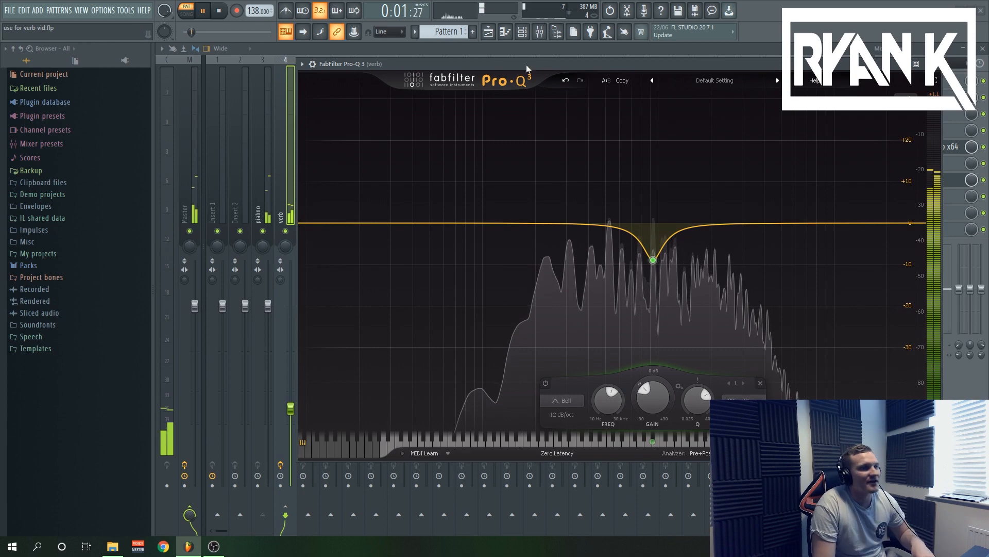
pyautogui.click(217, 11)
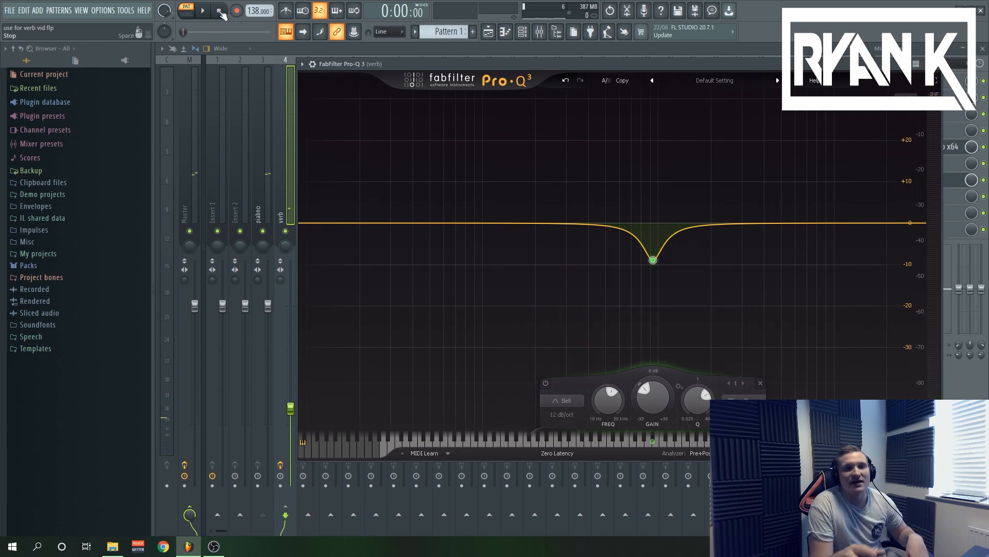